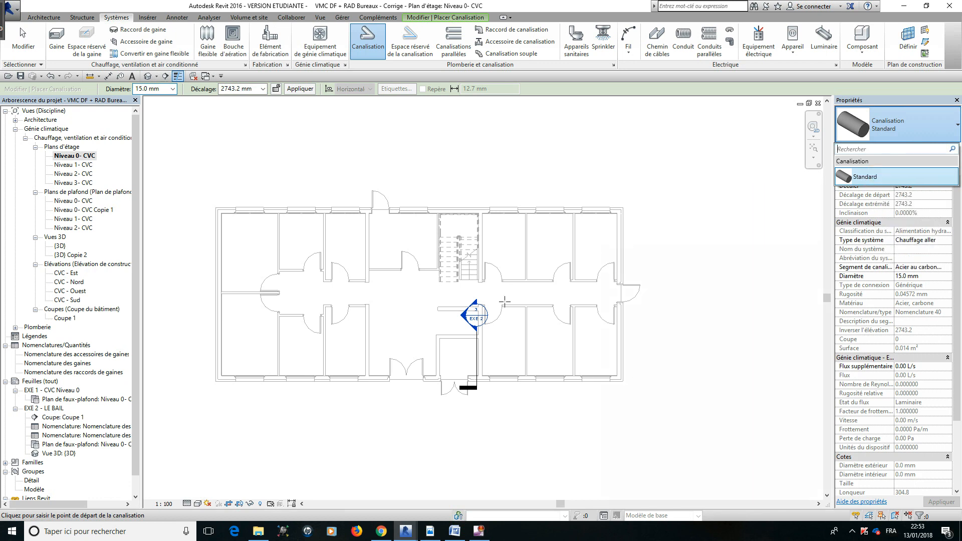
Step: Draw a short horizontal 25 mm diameter pipe at a 1000 mm offset inside the room below the section marker
{"action": "scroll", "coordinate": [459, 350], "scroll_direction": "up", "scroll_amount": 5}
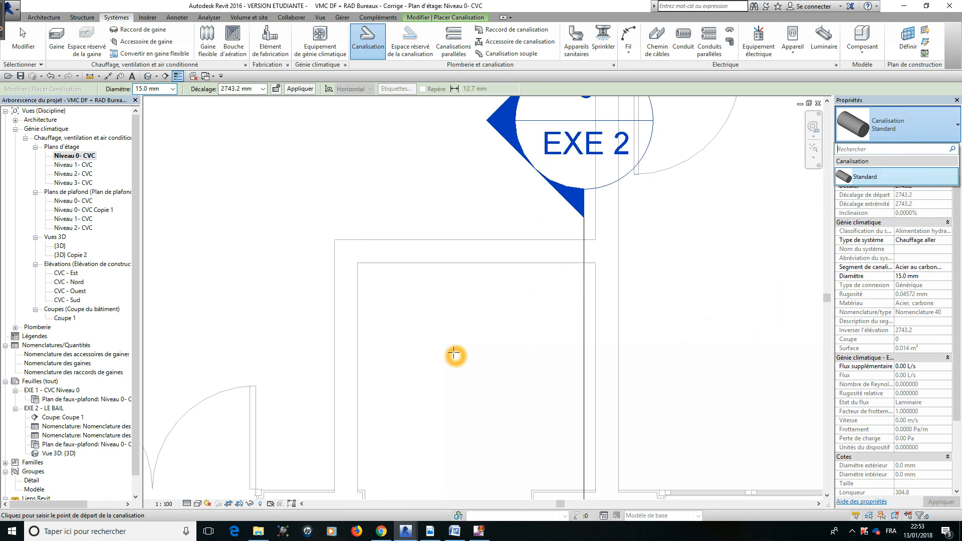
{"action": "middle_click_drag", "start_coordinate": [453, 352], "coordinate": [479, 290]}
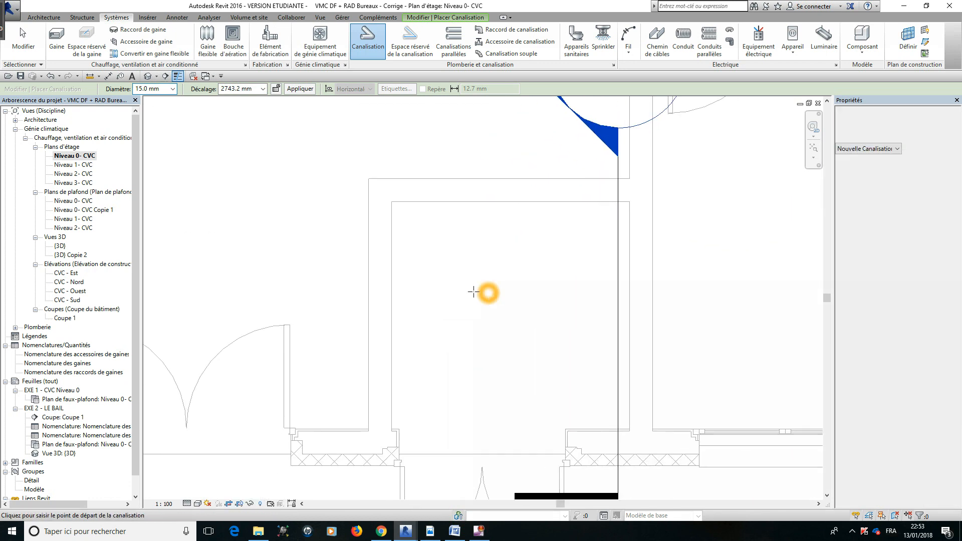
{"action": "left_click", "coordinate": [173, 89]}
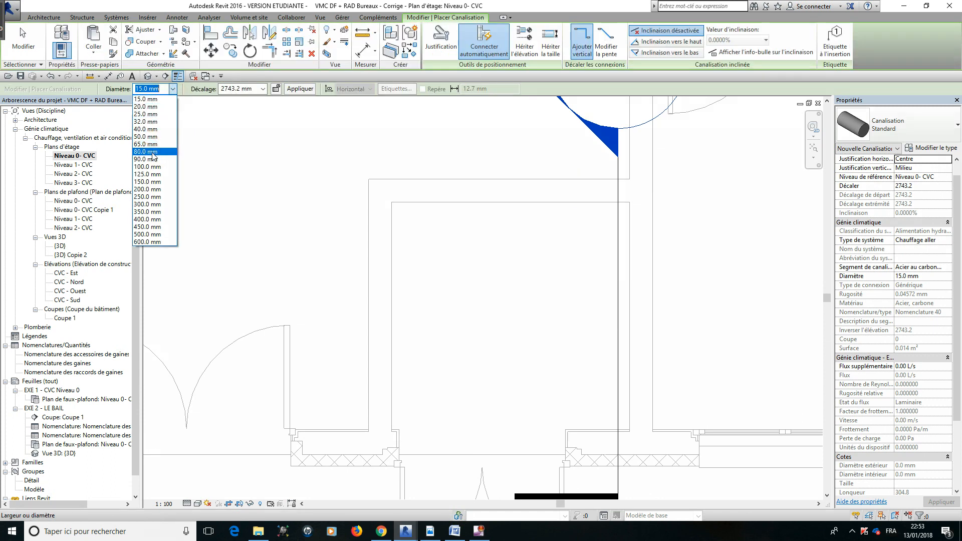
{"action": "left_click", "coordinate": [156, 114]}
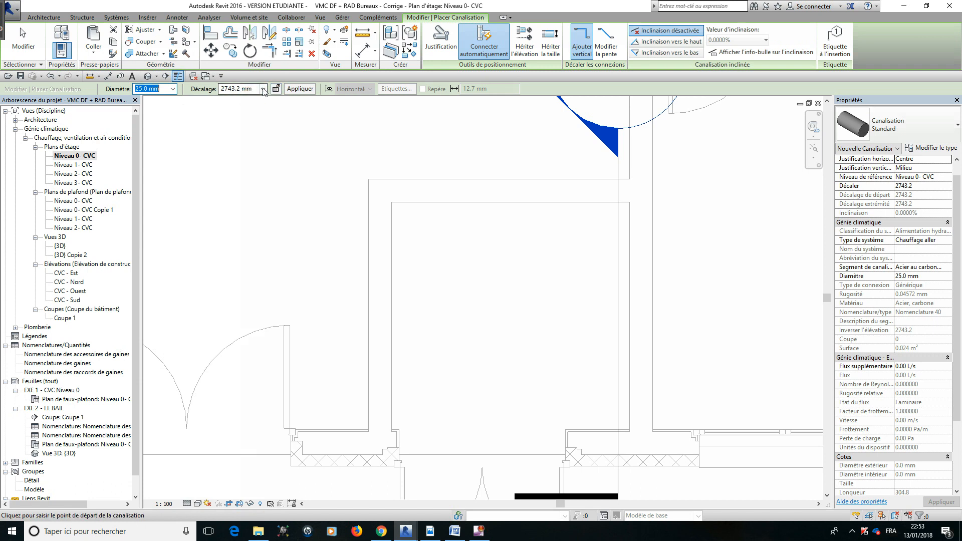
{"action": "left_click", "coordinate": [236, 89]}
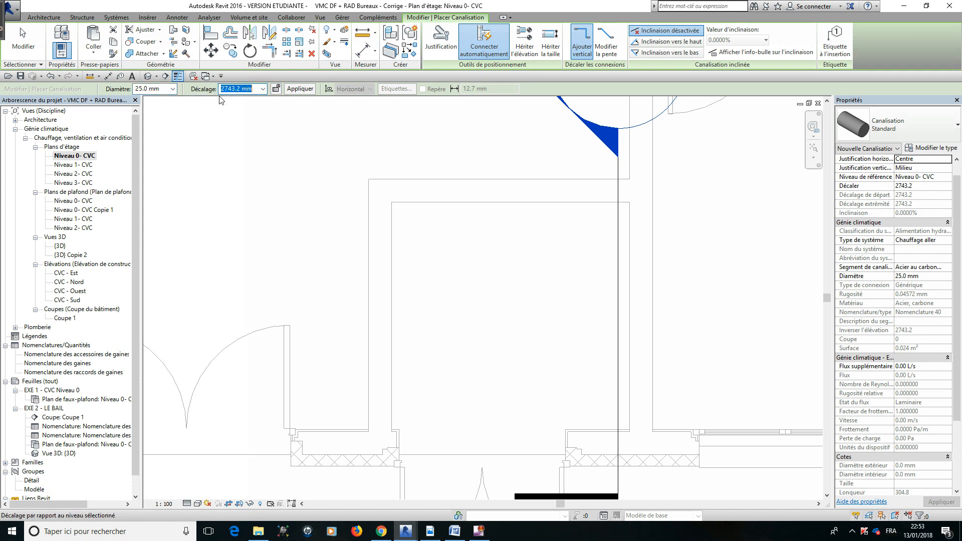
{"action": "type", "text": "1000"}
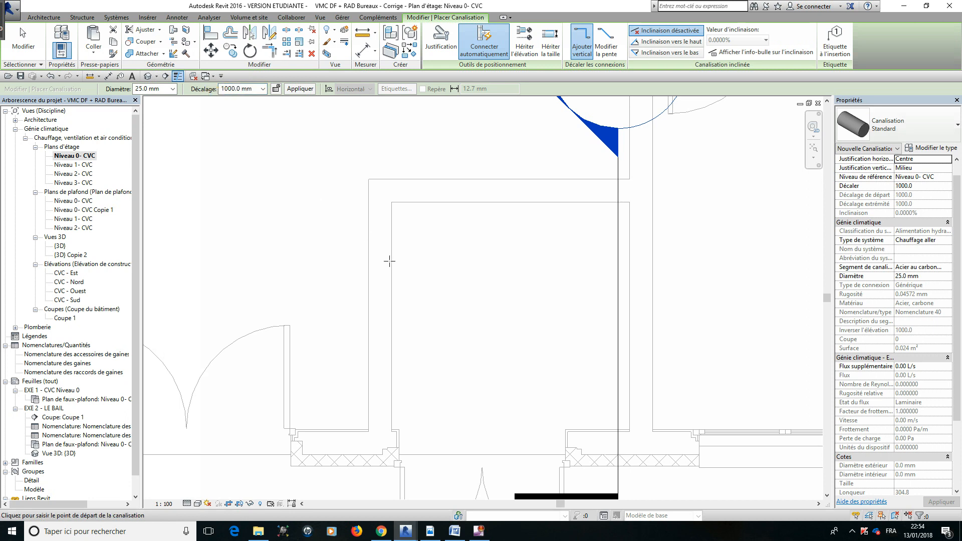
{"action": "left_click", "coordinate": [416, 241]}
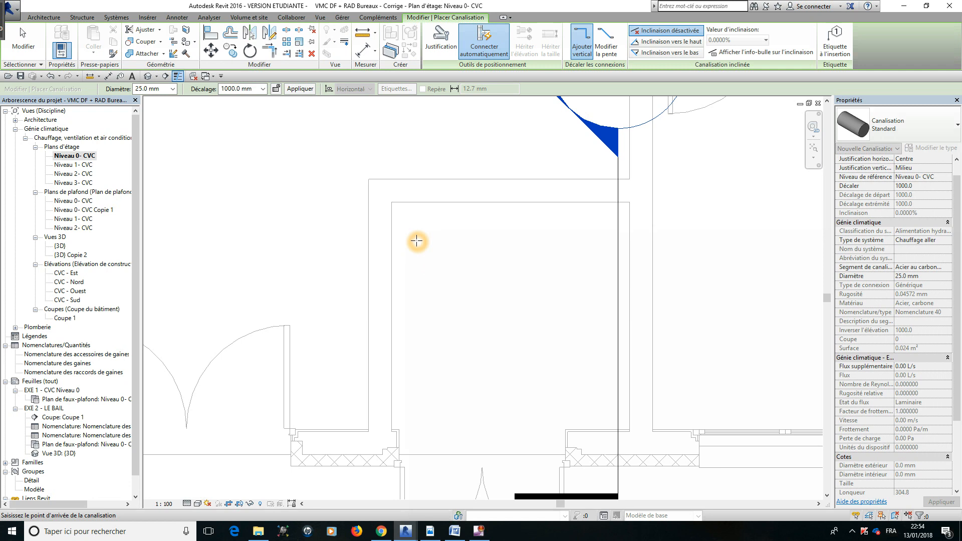
{"action": "left_click", "coordinate": [445, 241]}
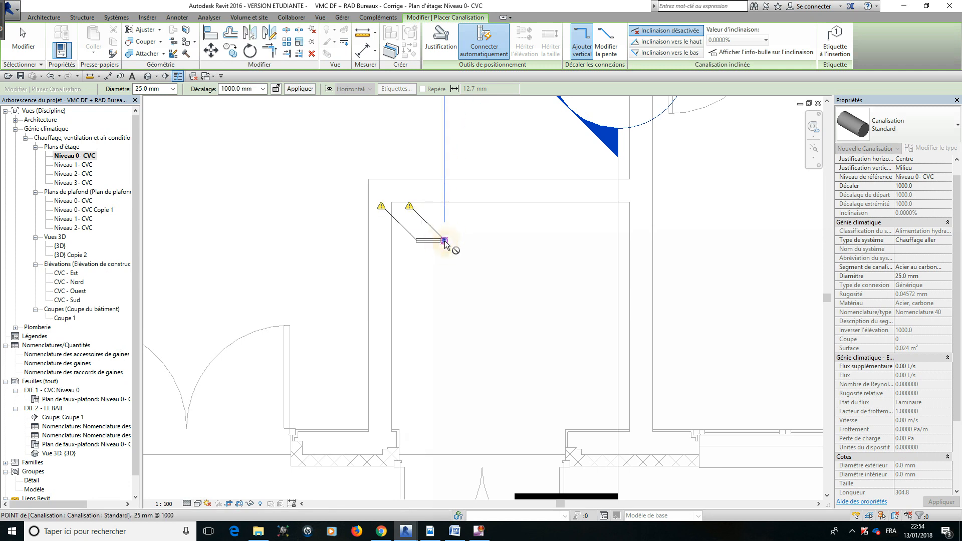
Step: Continue the pipe run at 50 mm diameter with a rightward segment, a downward segment and another rightward segment
{"action": "left_click", "coordinate": [172, 89]}
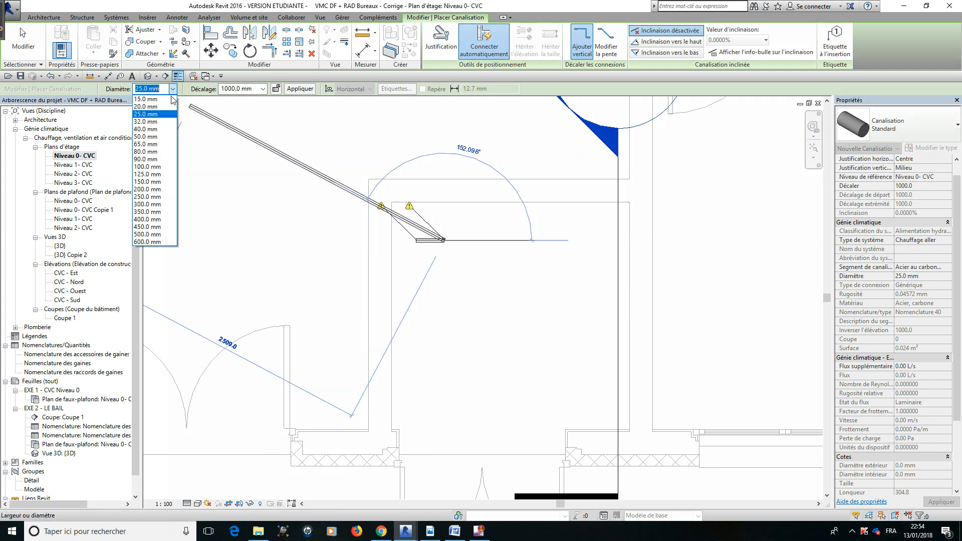
{"action": "left_click", "coordinate": [150, 136]}
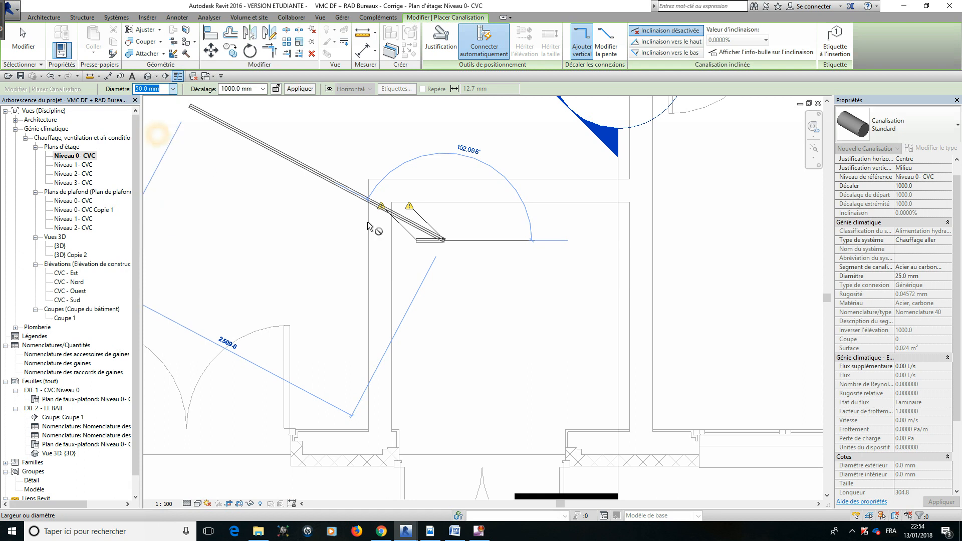
{"action": "scroll", "coordinate": [478, 244], "scroll_direction": "up", "scroll_amount": 2}
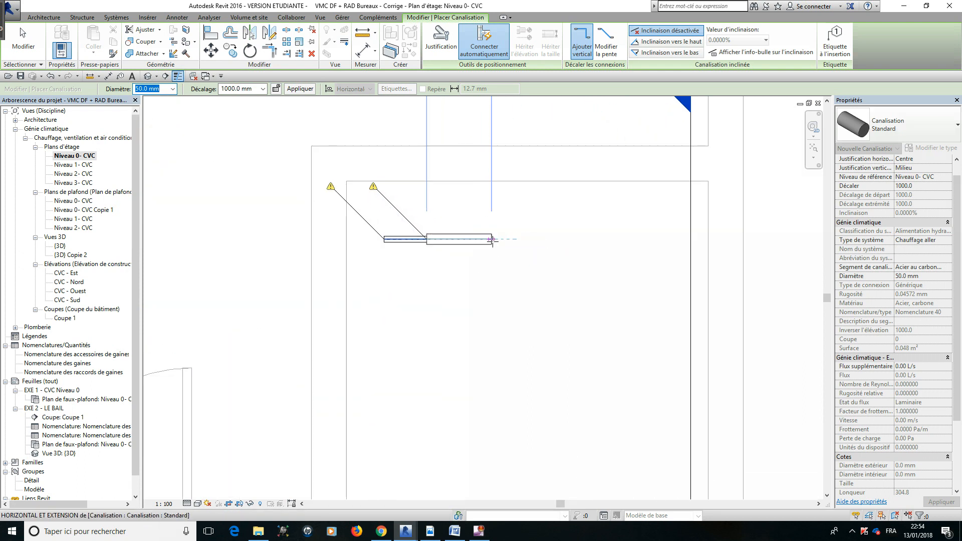
{"action": "left_click", "coordinate": [488, 238]}
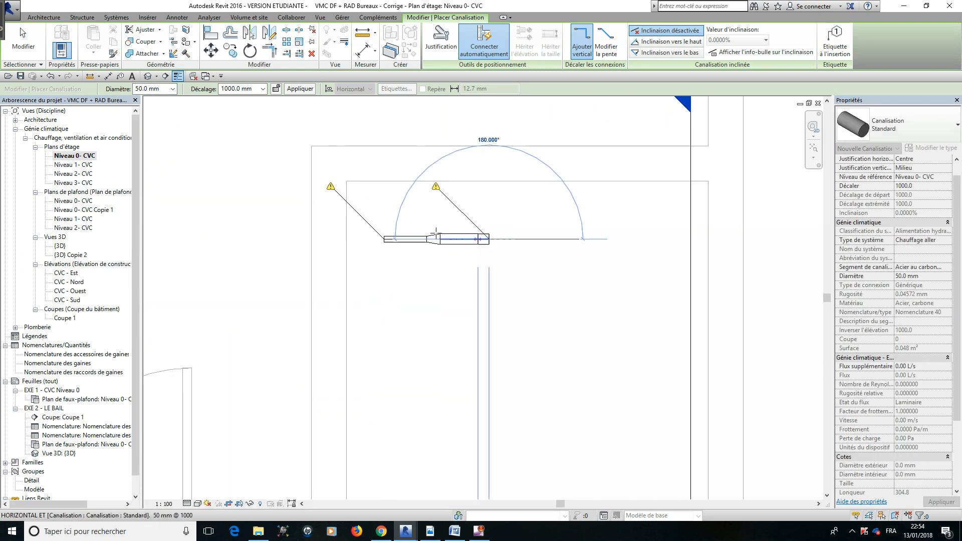
{"action": "left_click", "coordinate": [496, 293]}
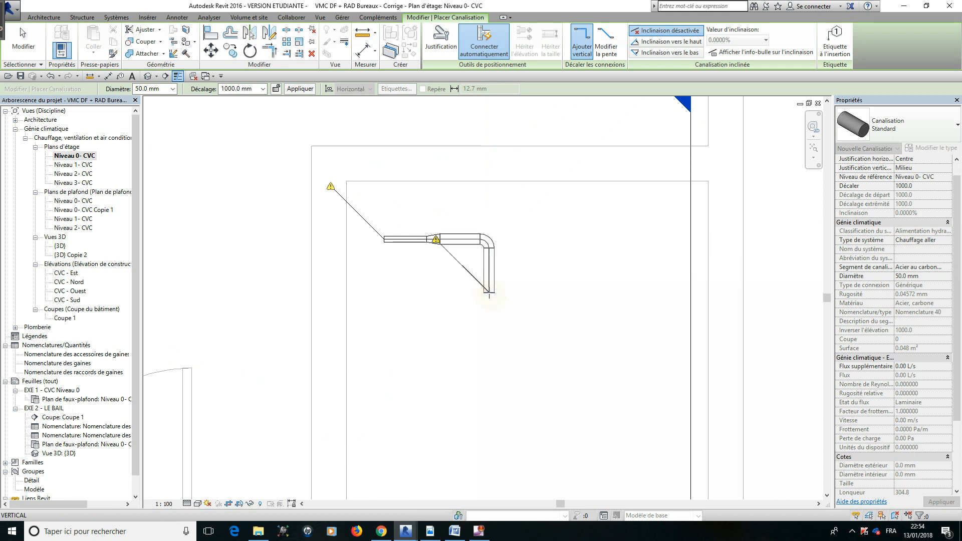
{"action": "left_click", "coordinate": [544, 291]}
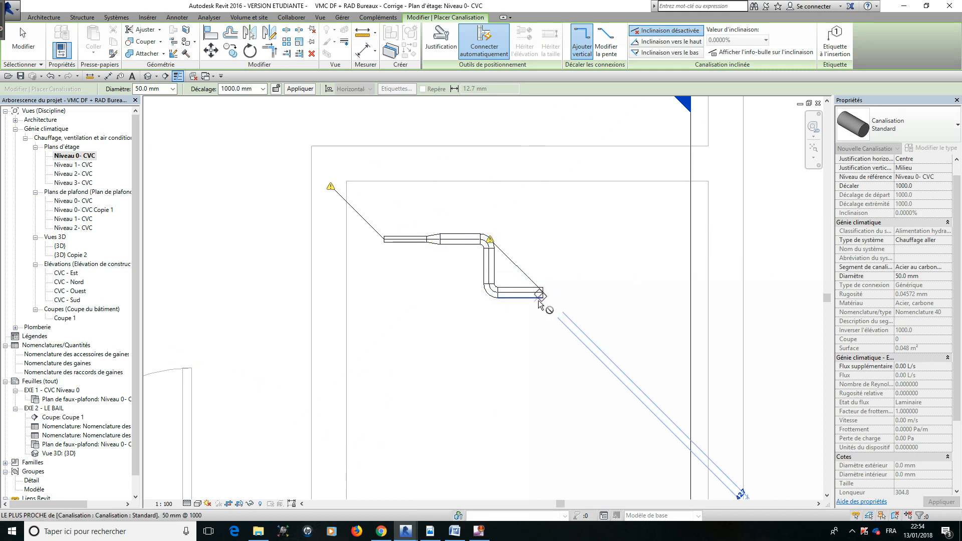
Step: Raise the pipe run to a 2743.2 mm offset and continue it downward, ending with a short rightward segment
{"action": "left_click", "coordinate": [262, 89]}
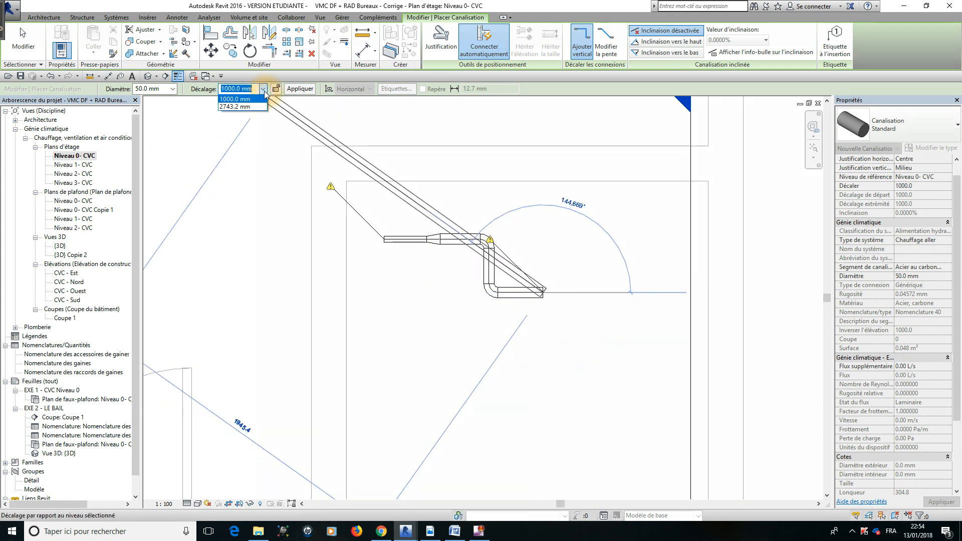
{"action": "left_click", "coordinate": [253, 107]}
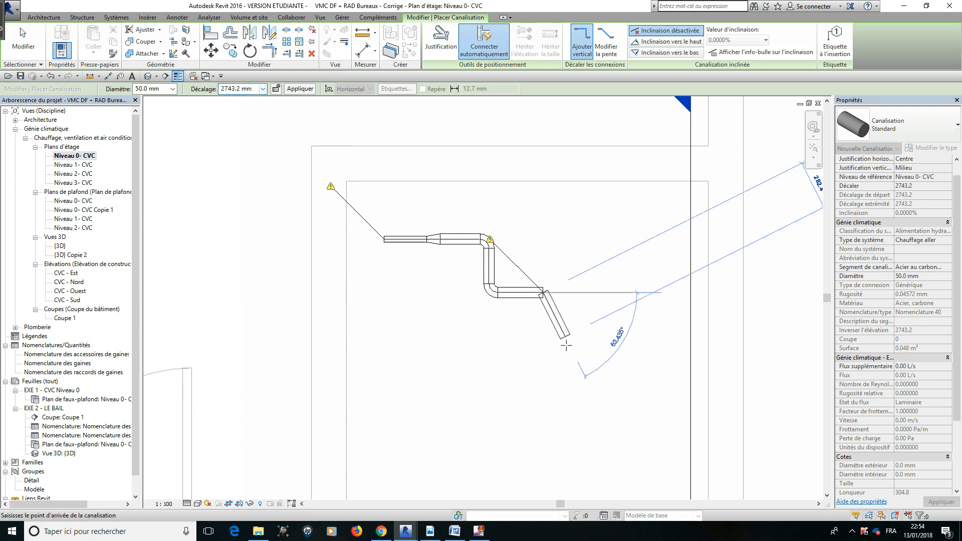
{"action": "left_click", "coordinate": [543, 364]}
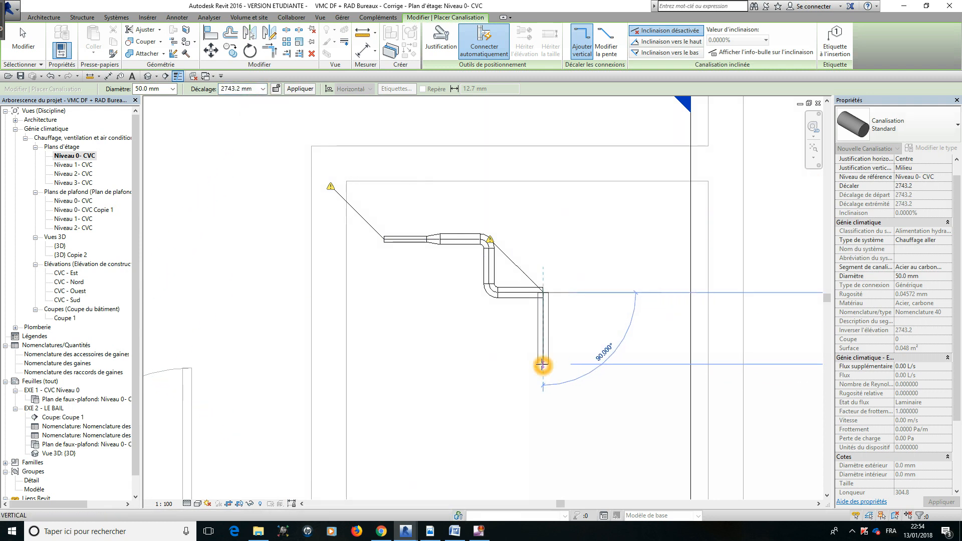
{"action": "left_click", "coordinate": [569, 362]}
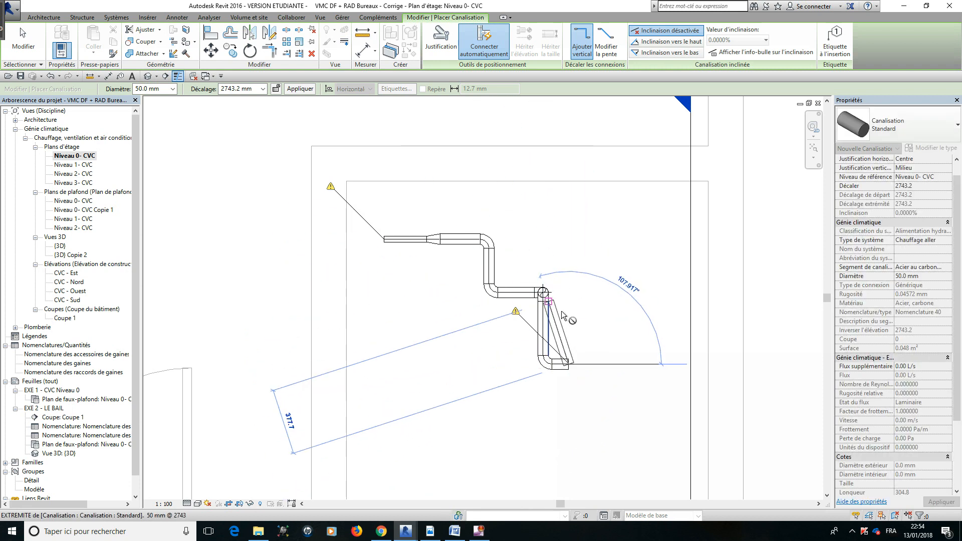
Step: Finish the pipe run with a short horizontal segment of 20 mm diameter and end pipe placement
{"action": "left_click", "coordinate": [173, 88]}
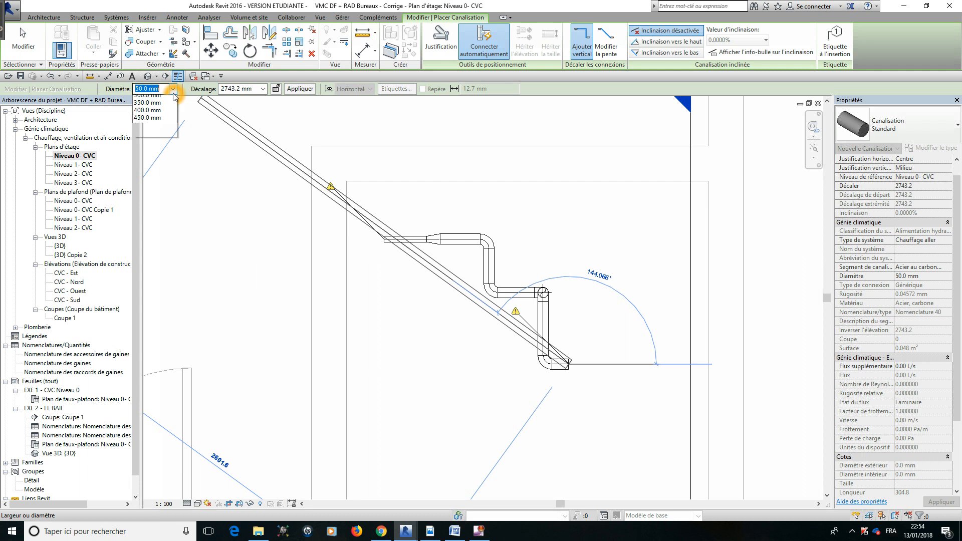
{"action": "left_click", "coordinate": [146, 106]}
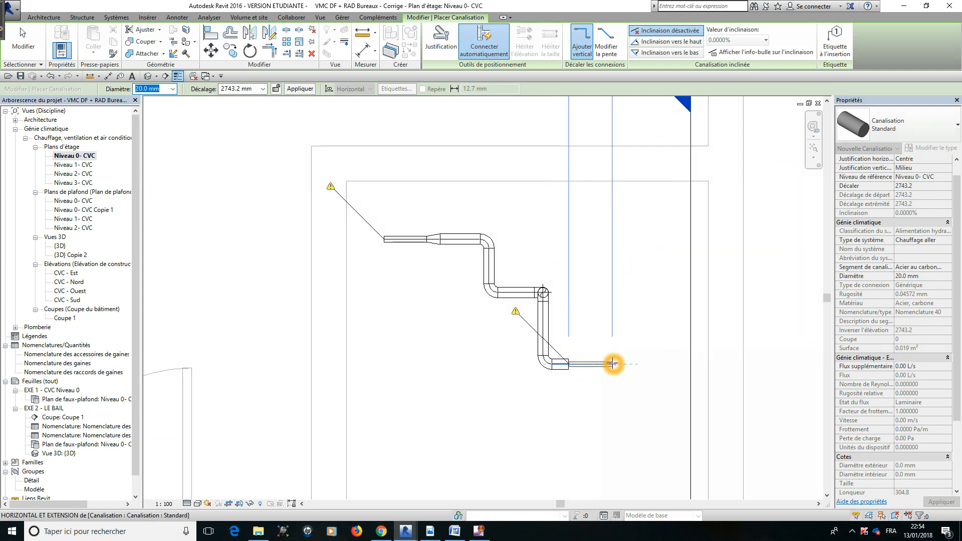
{"action": "left_click", "coordinate": [612, 364]}
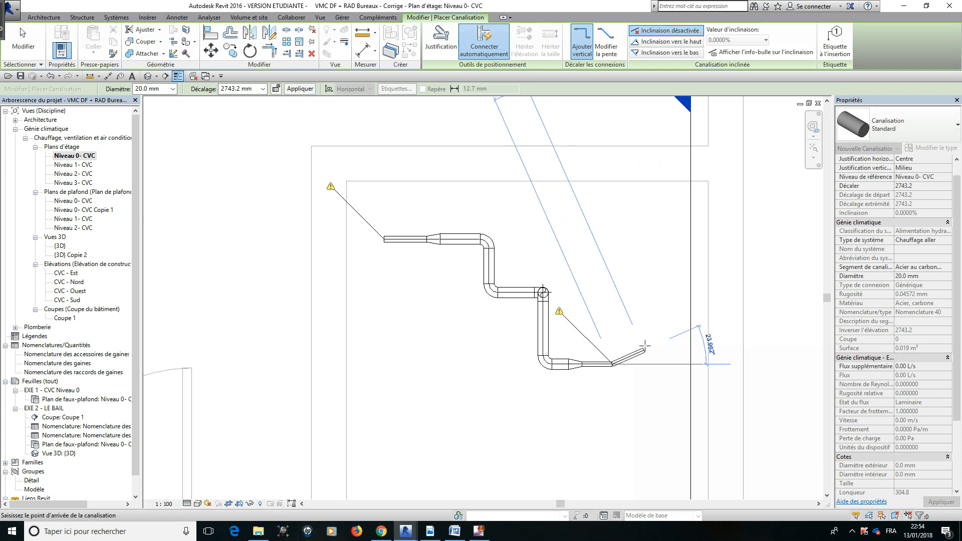
{"action": "key", "text": "Escape"}
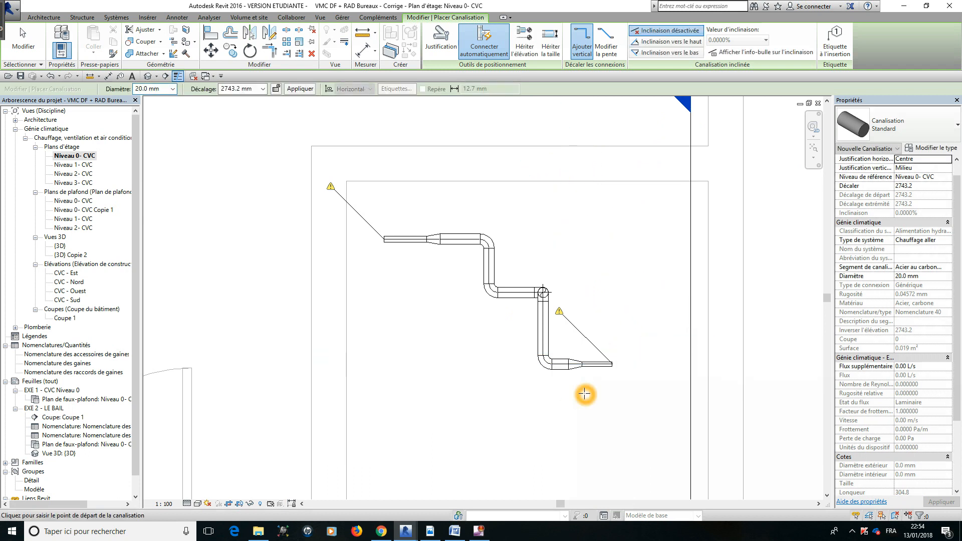
{"action": "middle_click_drag", "start_coordinate": [581, 402], "coordinate": [592, 339]}
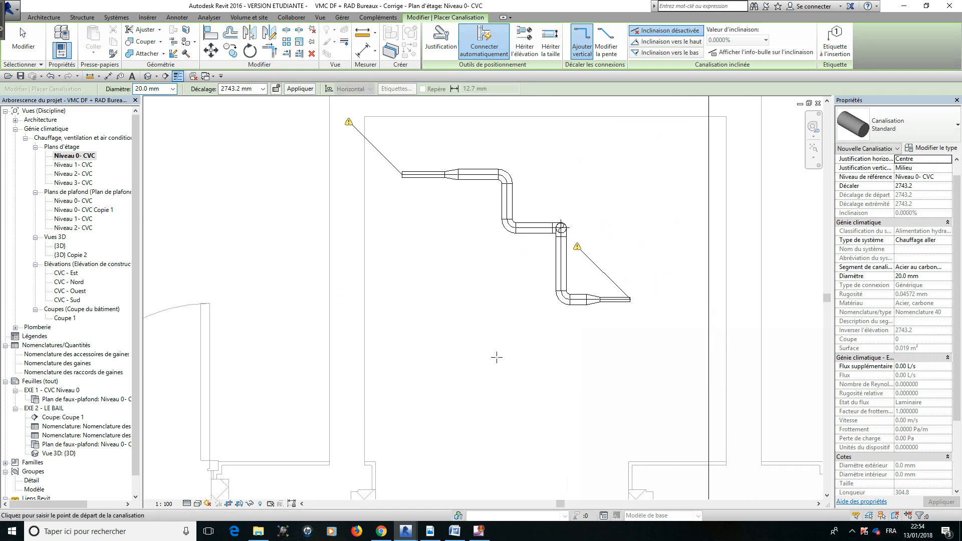
{"action": "scroll", "coordinate": [503, 299], "scroll_direction": "down", "scroll_amount": 1}
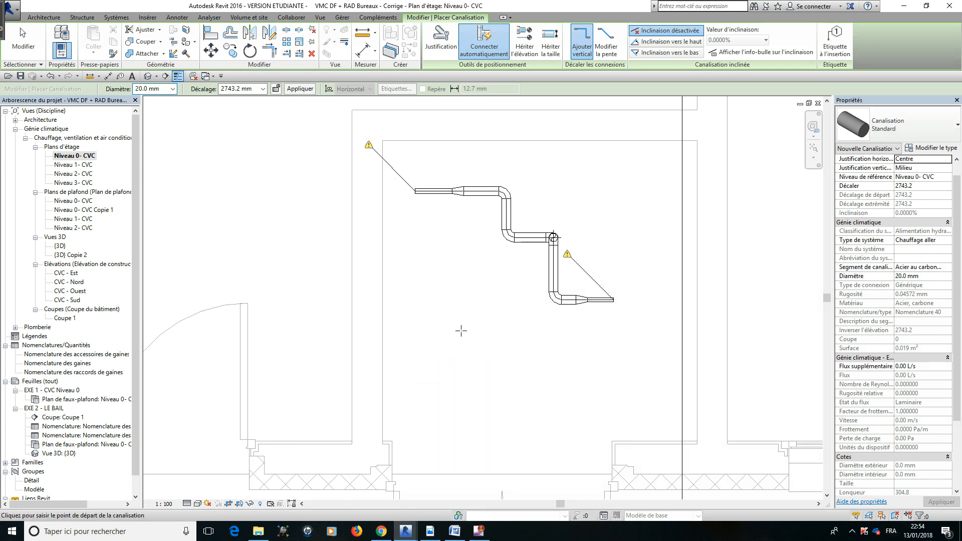
{"action": "key", "text": "Escape"}
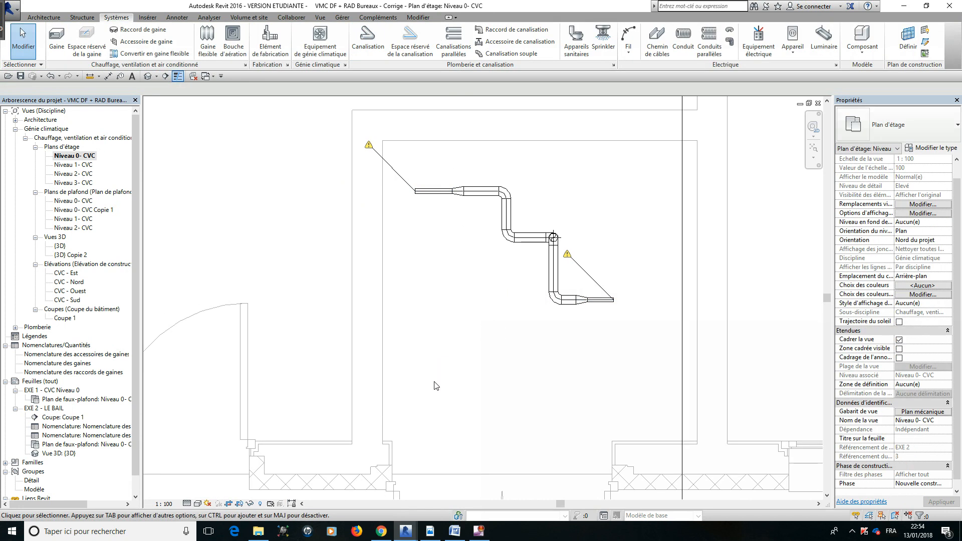
Step: Set the model display style of the view template Plan mécanique to Réaliste and apply it to the floor plan
{"action": "left_click", "coordinate": [197, 504]}
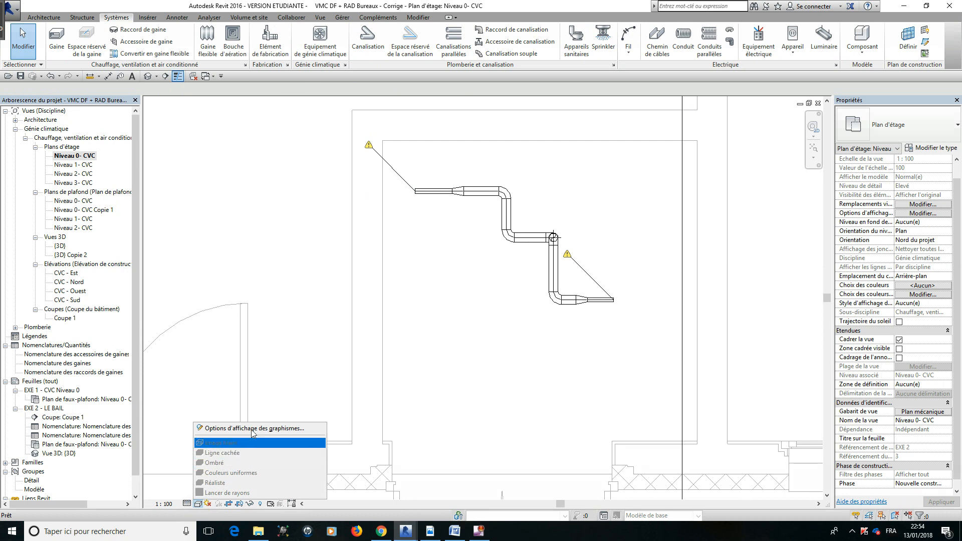
{"action": "left_click", "coordinate": [465, 348]}
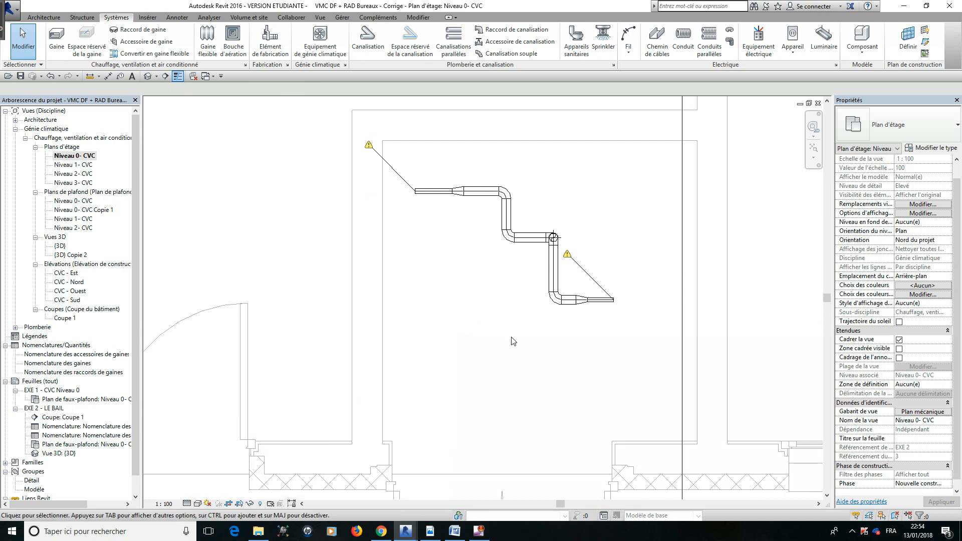
{"action": "left_click", "coordinate": [916, 415]}
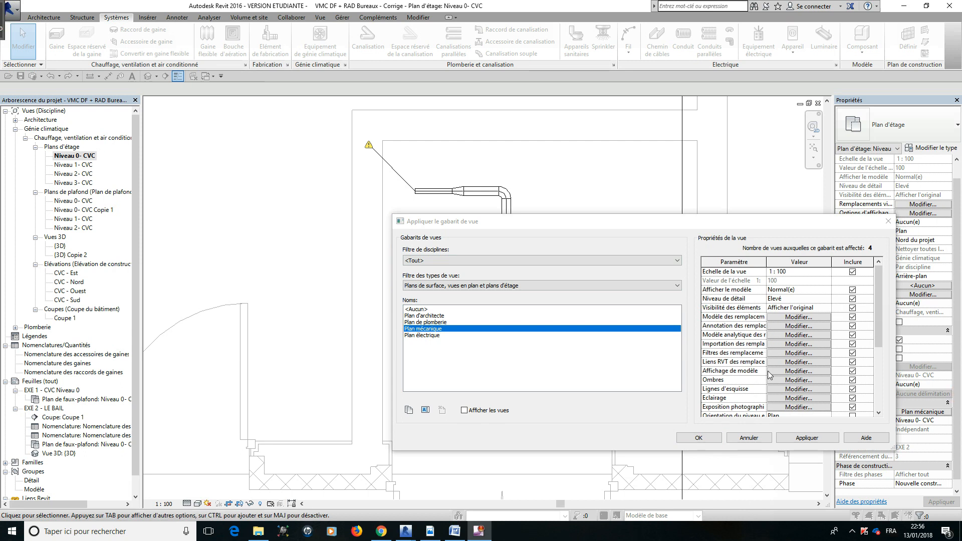
{"action": "left_click", "coordinate": [783, 375]}
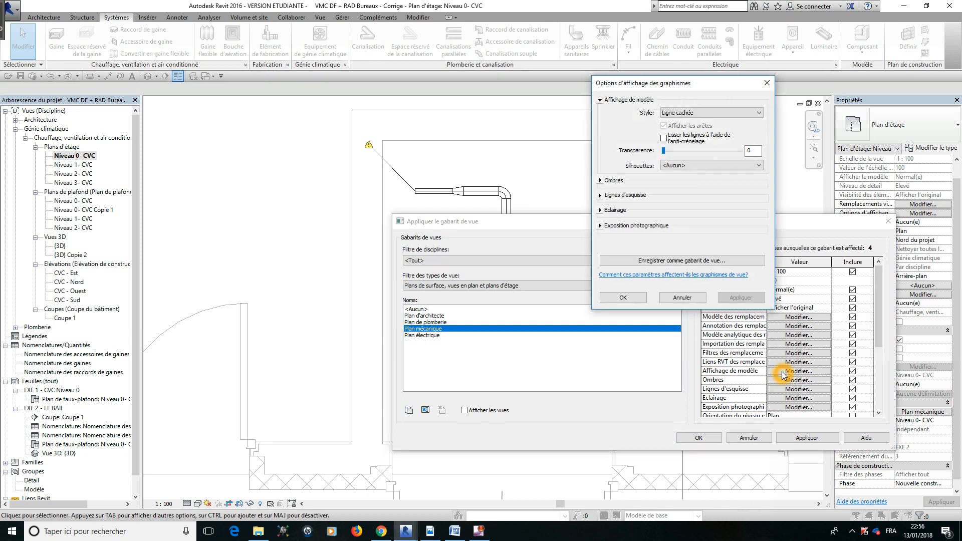
{"action": "left_click", "coordinate": [716, 111]}
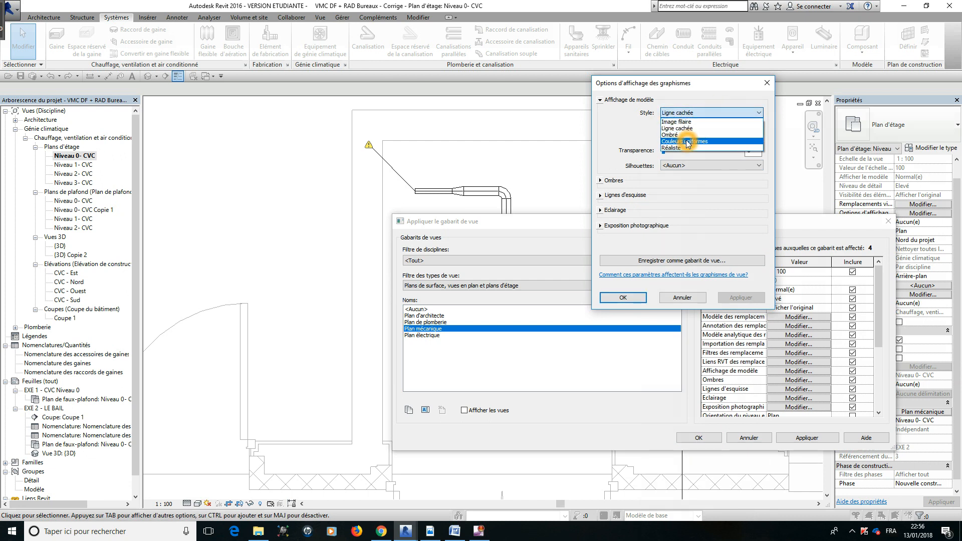
{"action": "left_click", "coordinate": [686, 148]}
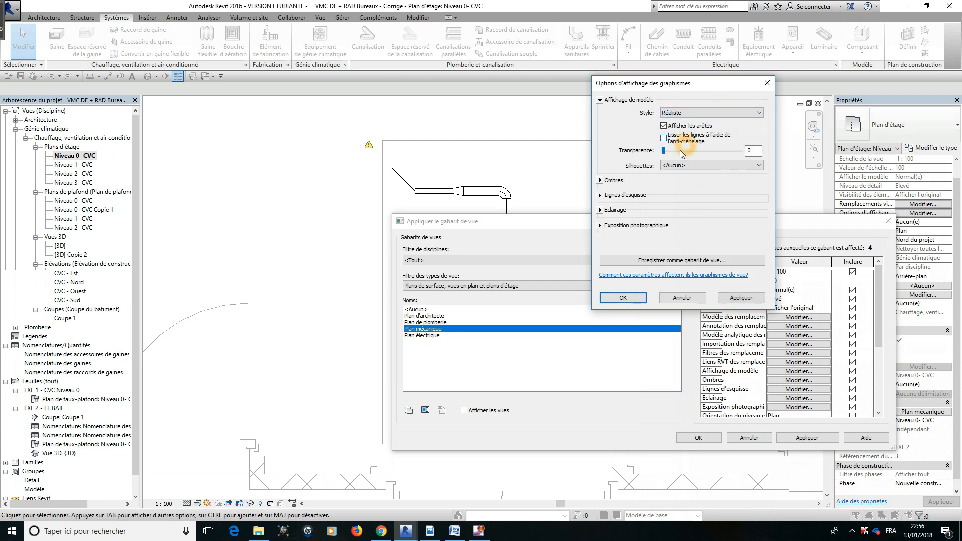
{"action": "left_click", "coordinate": [699, 113]}
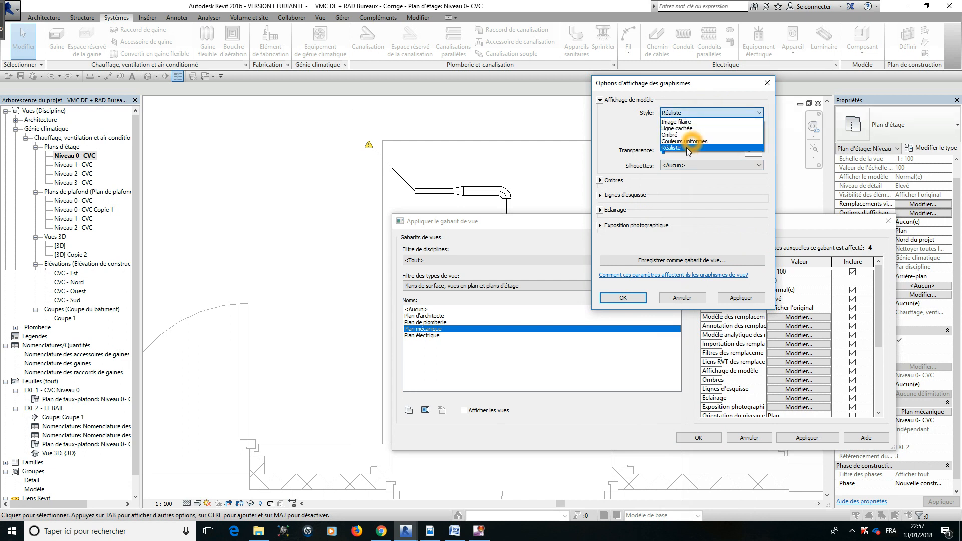
{"action": "left_click", "coordinate": [688, 149]}
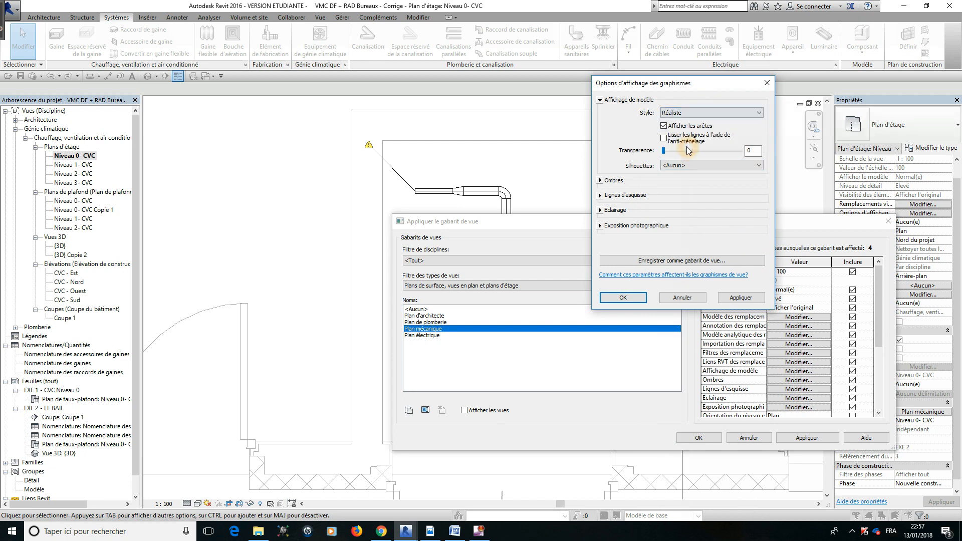
{"action": "left_click", "coordinate": [634, 298]}
{"action": "left_click", "coordinate": [697, 439]}
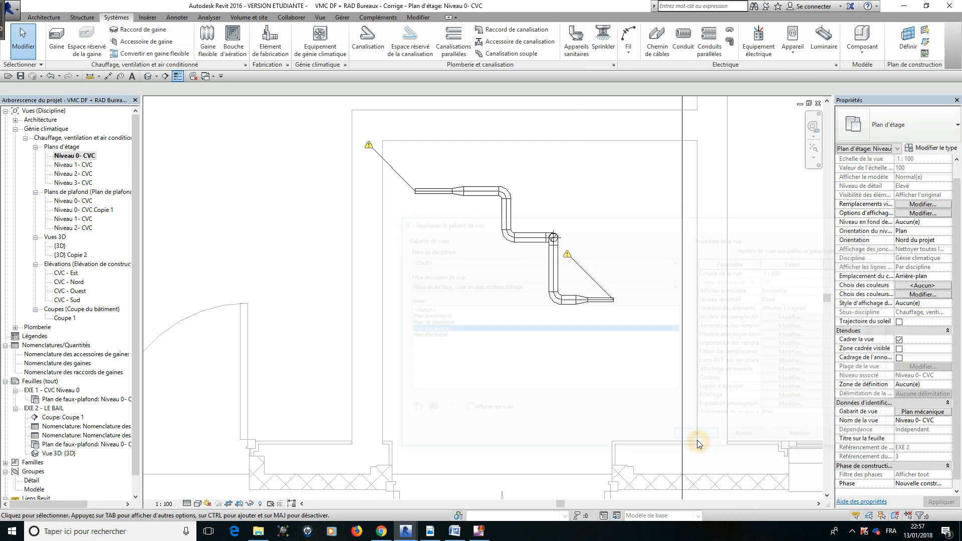
{"action": "scroll", "coordinate": [511, 211], "scroll_direction": "up", "scroll_amount": 5}
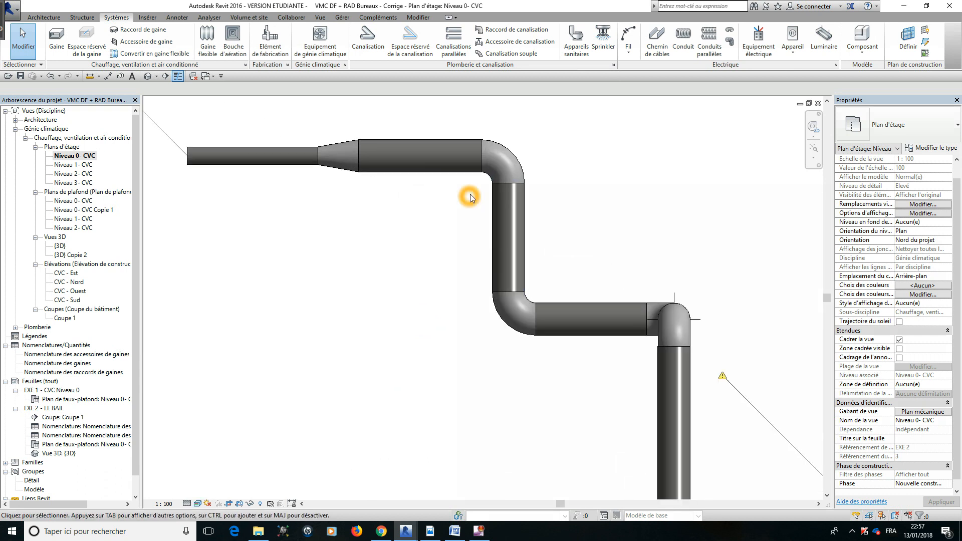
Step: Select the complete heating pipe run in the plan and isolate it in the 3D view with a selection box
{"action": "scroll", "coordinate": [466, 193], "scroll_direction": "down", "scroll_amount": 3}
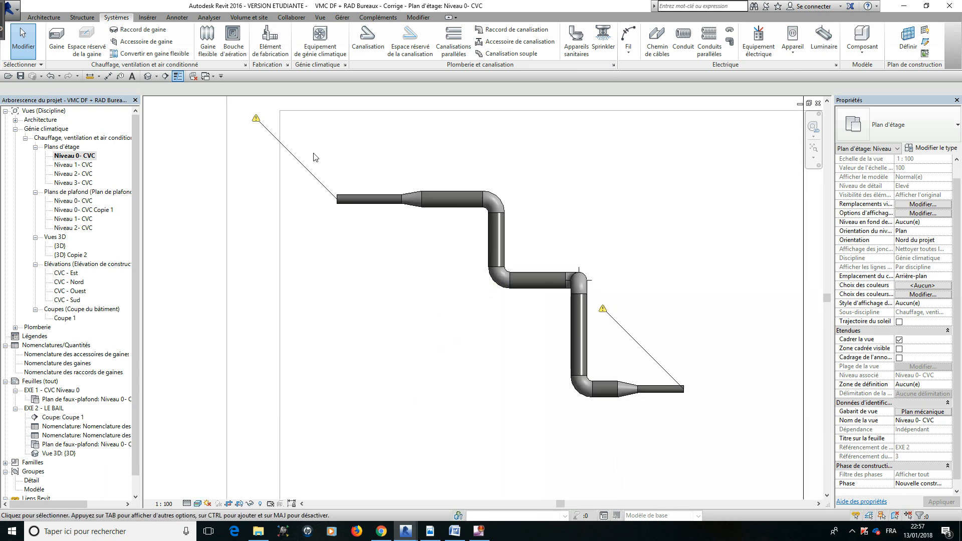
{"action": "left_click_drag", "start_coordinate": [314, 148], "coordinate": [718, 434]}
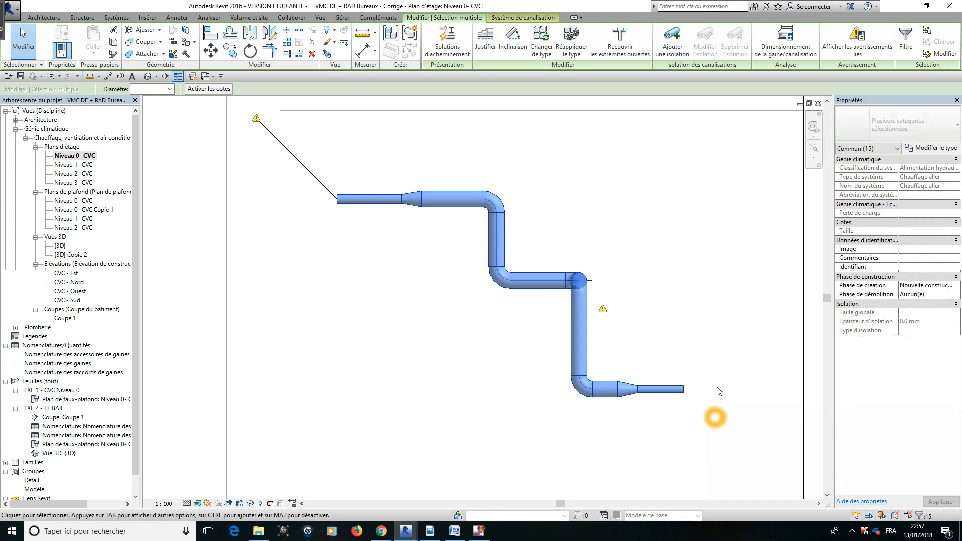
{"action": "left_click", "coordinate": [326, 54]}
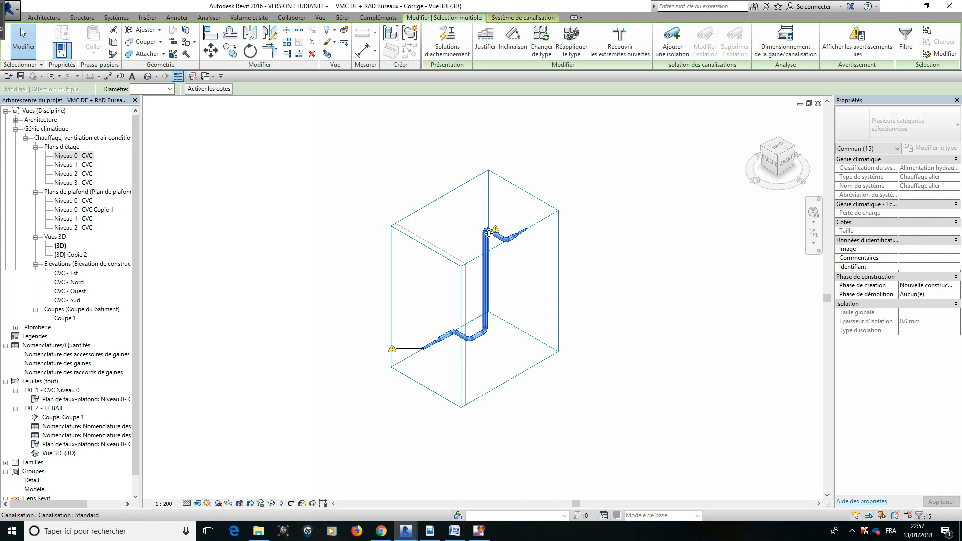
{"action": "left_click", "coordinate": [630, 253]}
{"action": "scroll", "coordinate": [502, 288], "scroll_direction": "up", "scroll_amount": 3}
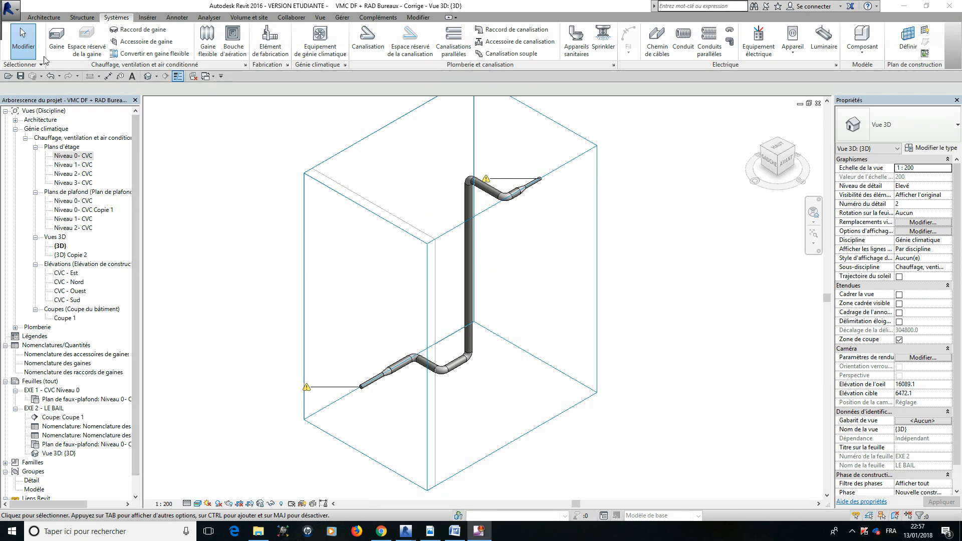
Step: Set the offset of the upper 50 mm pipe segment next to the riser to 1500 mm
{"action": "left_click", "coordinate": [485, 199]}
{"action": "left_click", "coordinate": [492, 204]}
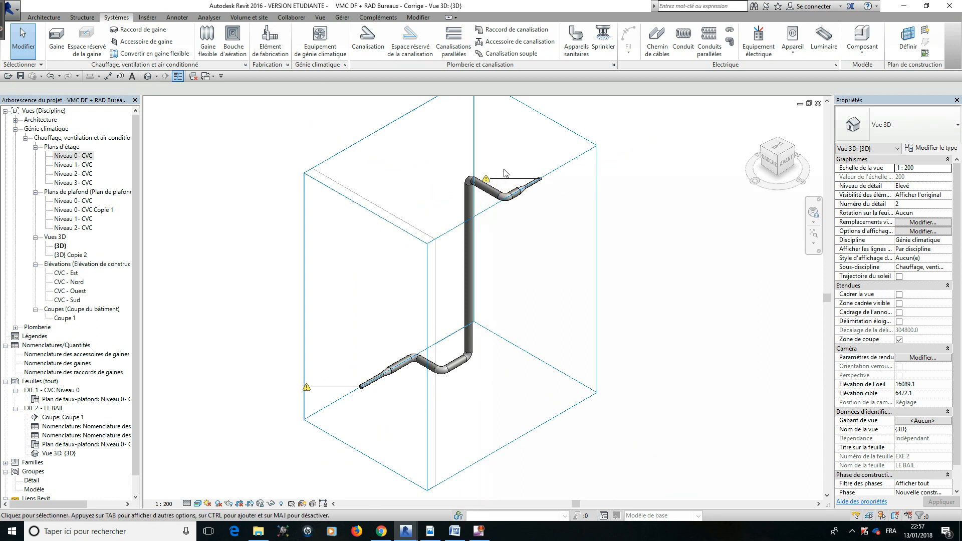
{"action": "left_click", "coordinate": [484, 190]}
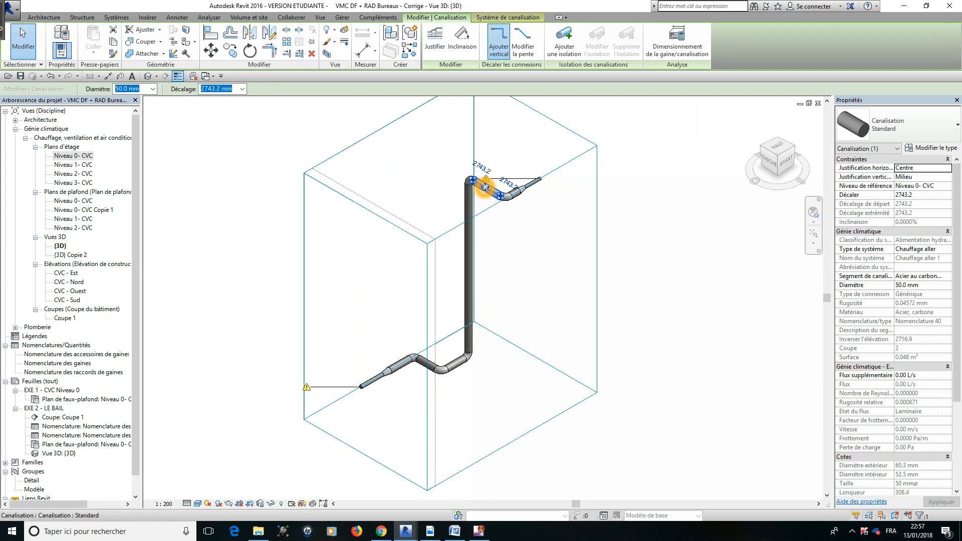
{"action": "left_click", "coordinate": [233, 89]}
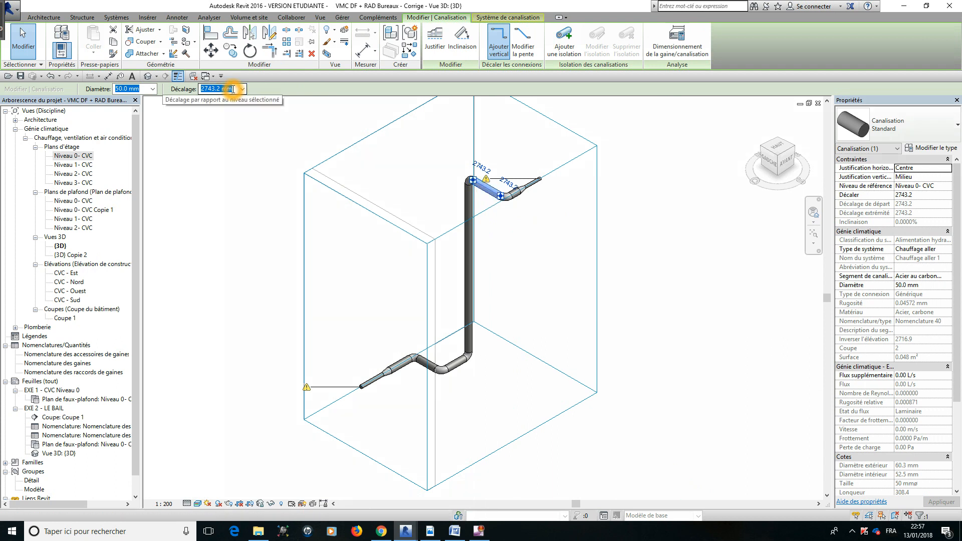
{"action": "left_click_drag", "start_coordinate": [233, 89], "coordinate": [205, 89]}
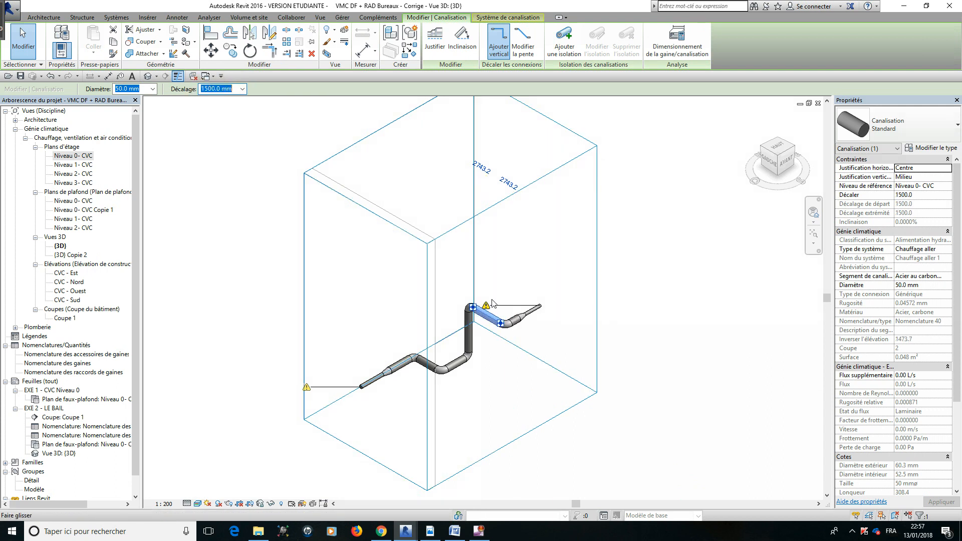
{"action": "left_click", "coordinate": [495, 398]}
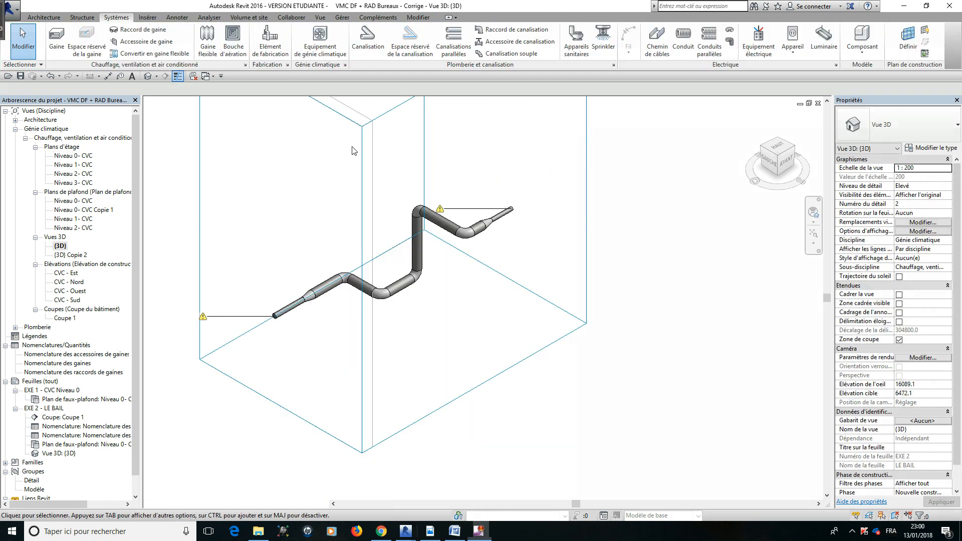
{"action": "left_click", "coordinate": [370, 125]}
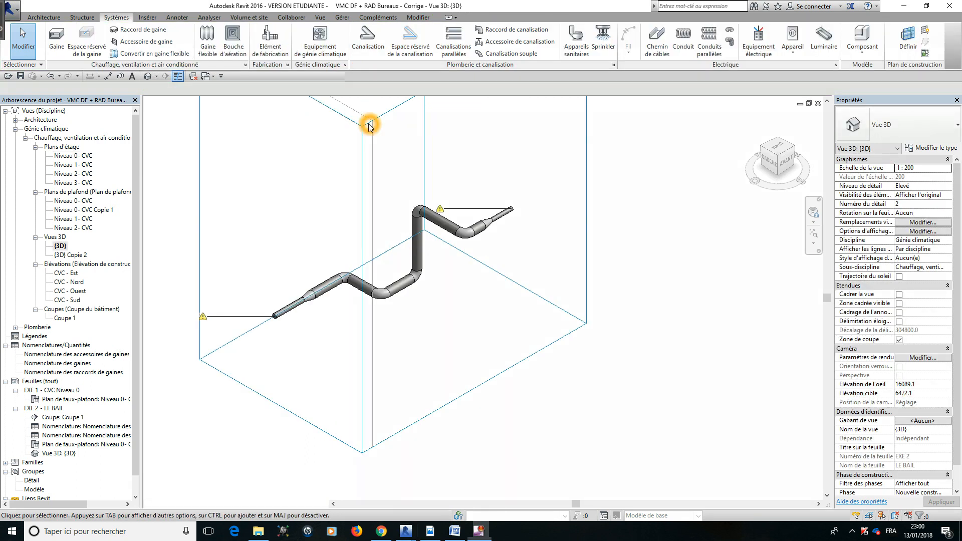
{"action": "left_click", "coordinate": [368, 41]}
{"action": "left_click", "coordinate": [376, 154]}
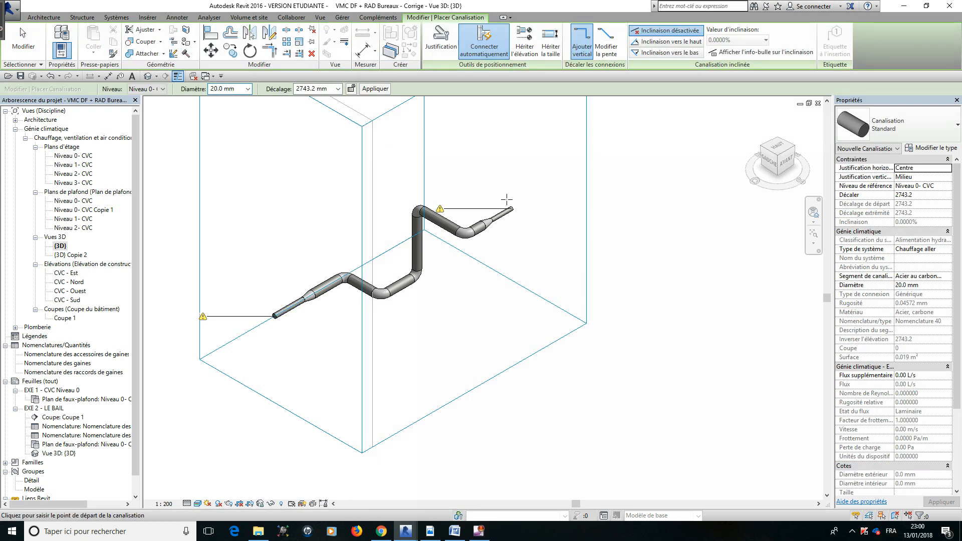
{"action": "key", "text": "Escape"}
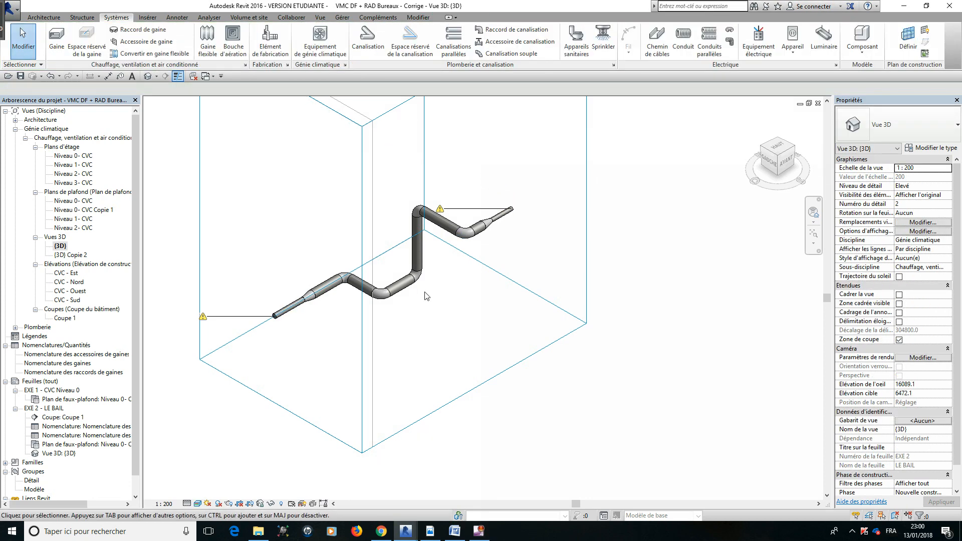
Step: Check the lower segment's offset, and draw a 20 mm branch pipe at 1000 mm offset perpendicular from its middle
{"action": "left_click", "coordinate": [401, 284]}
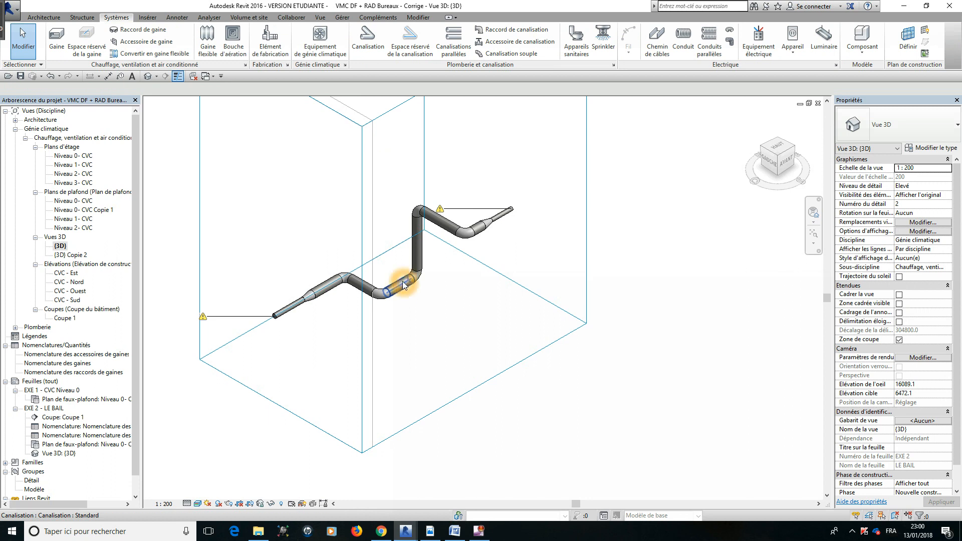
{"action": "left_click", "coordinate": [404, 285]}
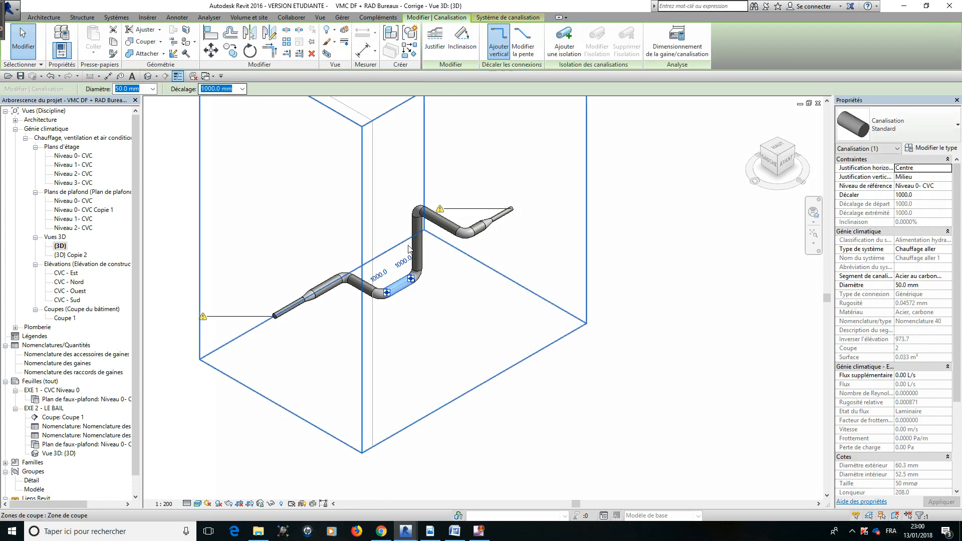
{"action": "key", "text": "Escape"}
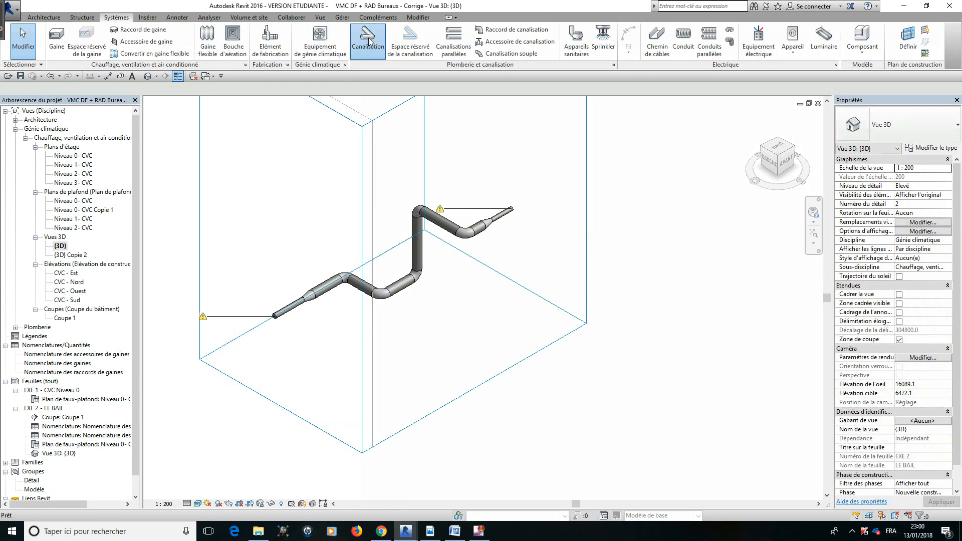
{"action": "left_click", "coordinate": [367, 41]}
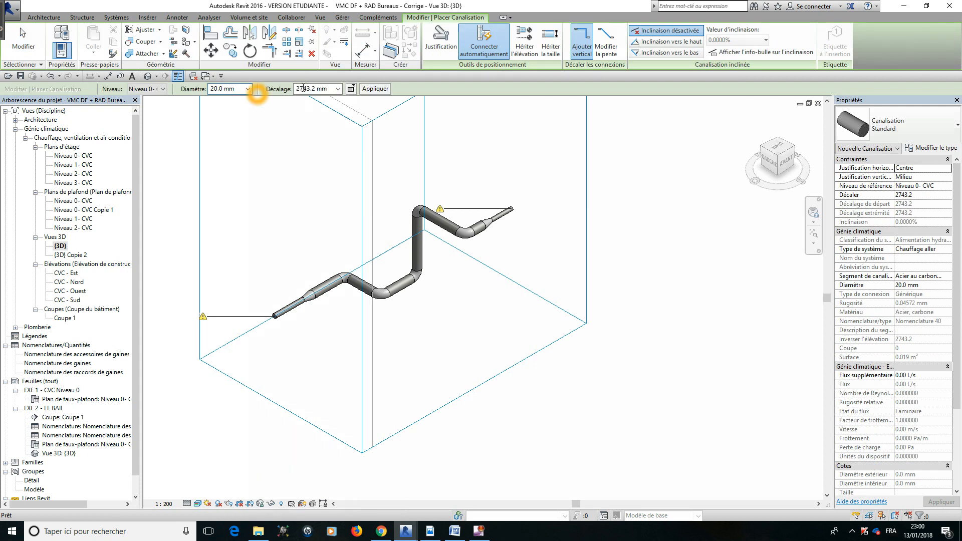
{"action": "left_click", "coordinate": [338, 89]}
{"action": "left_click", "coordinate": [332, 101]}
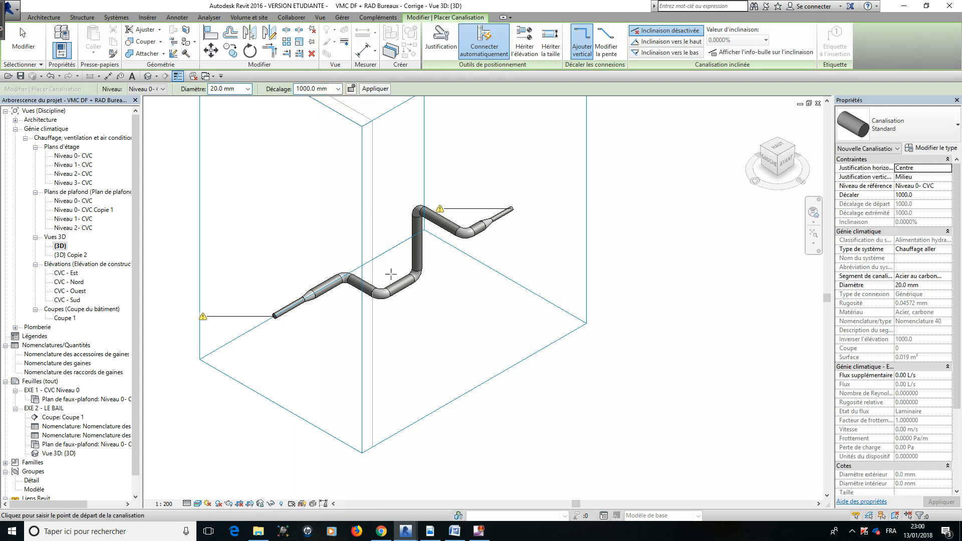
{"action": "left_click", "coordinate": [404, 289]}
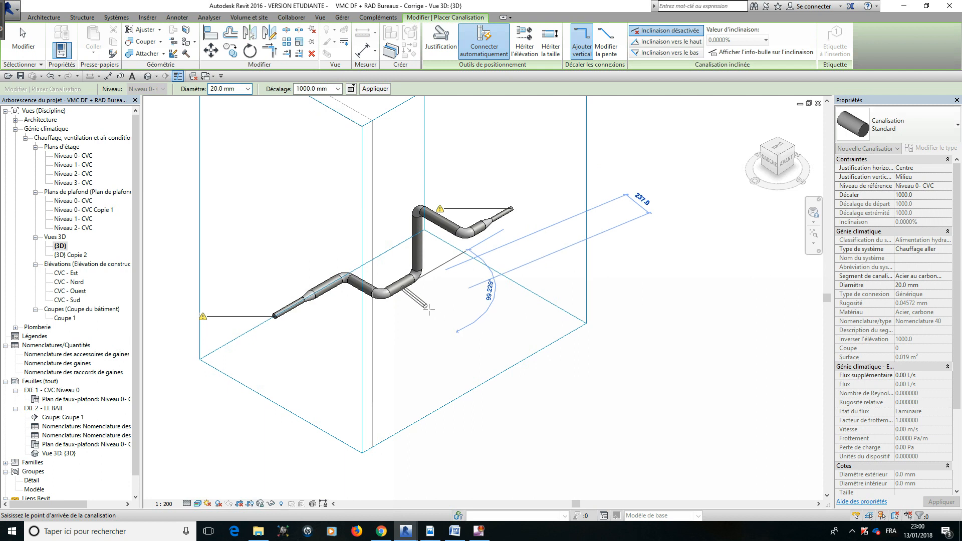
{"action": "left_click", "coordinate": [457, 321]}
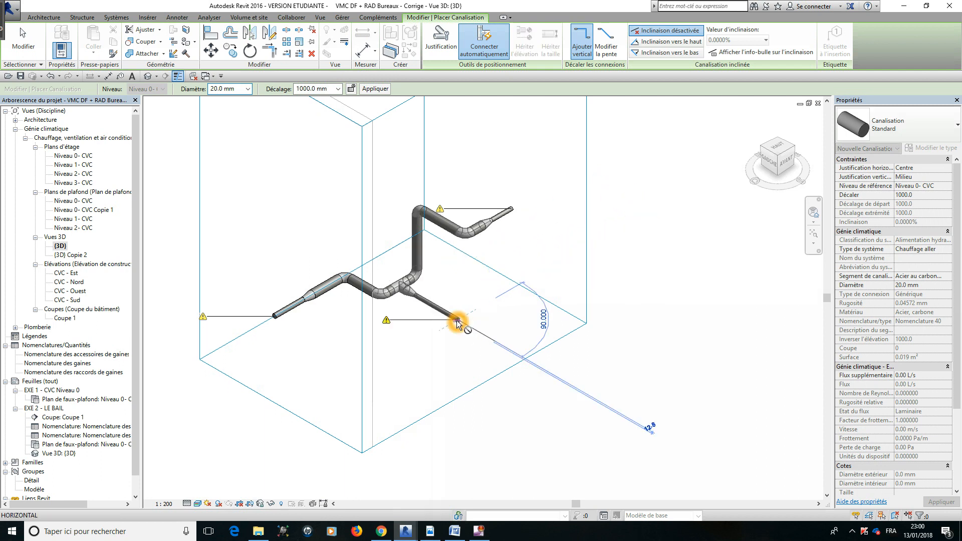
{"action": "key", "text": "Escape"}
{"action": "key", "text": "Escape"}
{"action": "key", "text": "p"}
{"action": "key", "text": "i"}
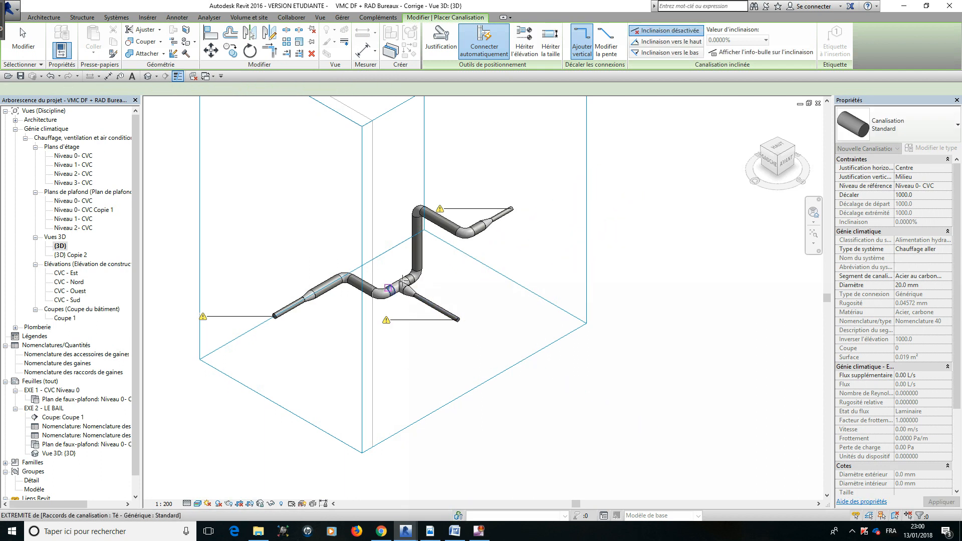
{"action": "scroll", "coordinate": [425, 298], "scroll_direction": "up", "scroll_amount": 2}
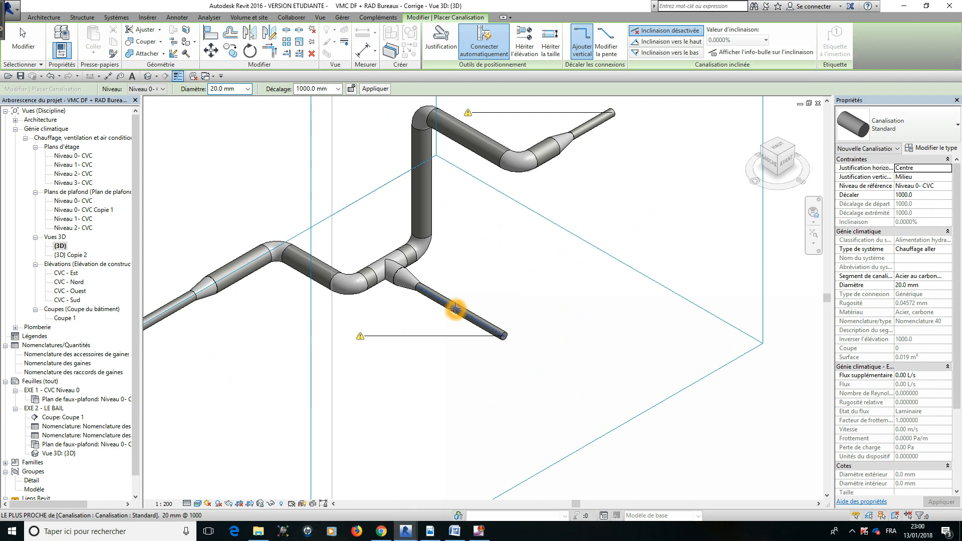
{"action": "scroll", "coordinate": [429, 303], "scroll_direction": "down", "scroll_amount": 2}
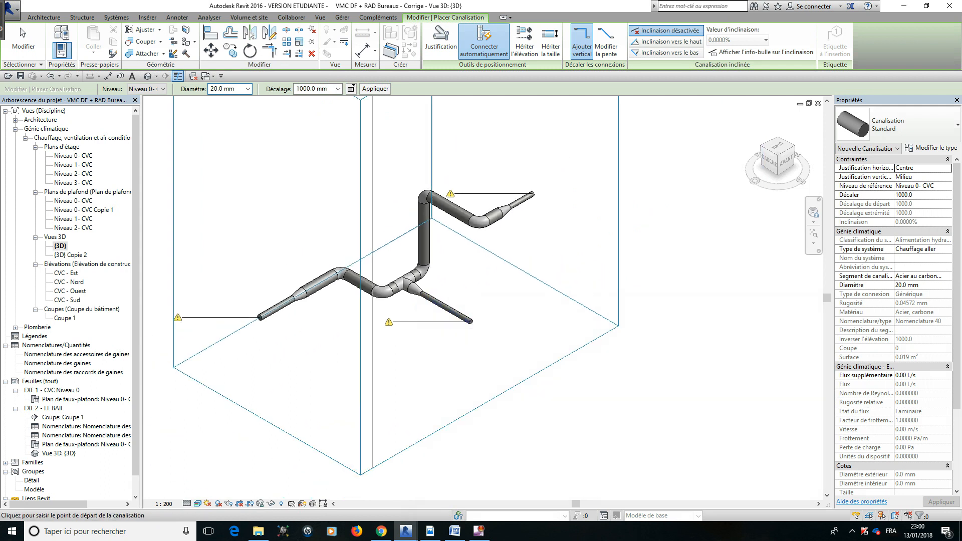
{"action": "left_click", "coordinate": [417, 258]}
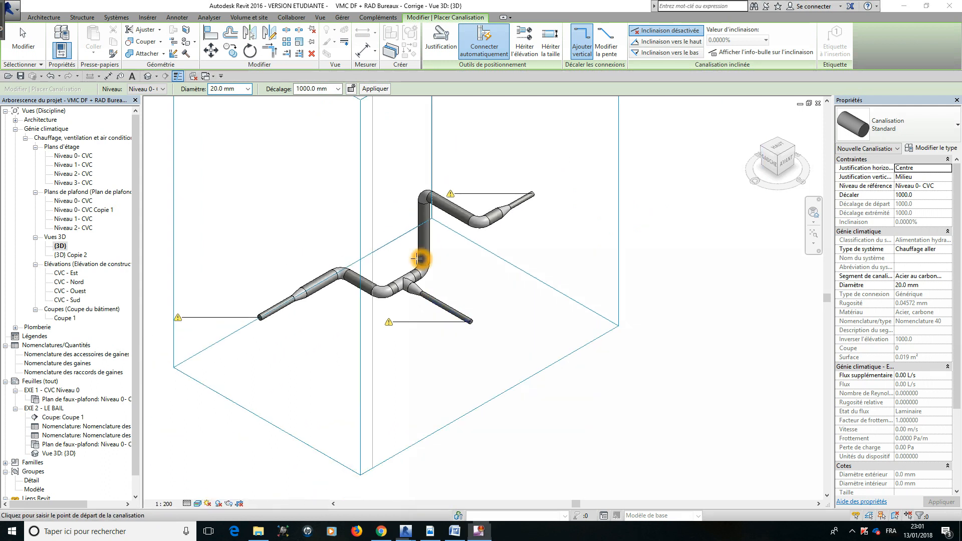
{"action": "scroll", "coordinate": [485, 266], "scroll_direction": "down", "scroll_amount": 2}
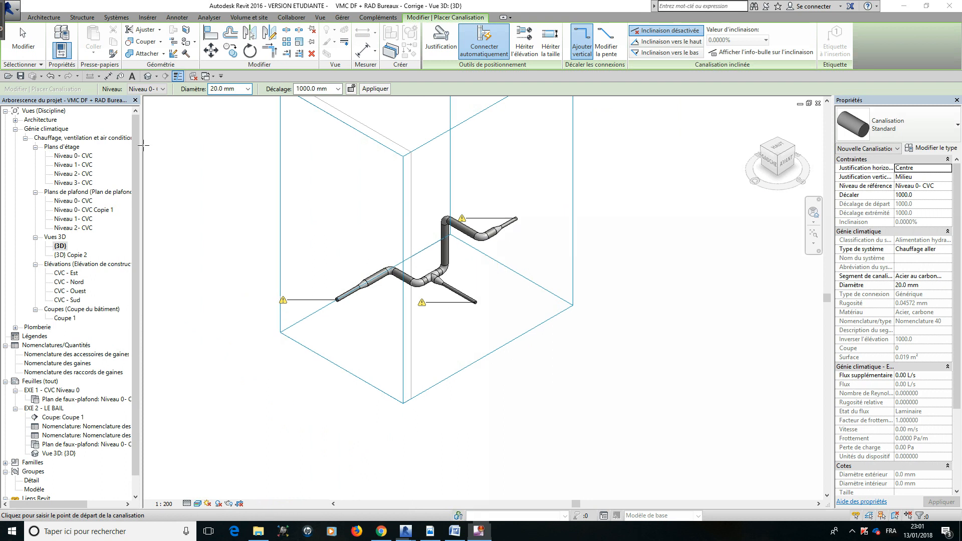
Step: Return to the Niveau 0- CVC floor plan view
{"action": "double_click", "coordinate": [75, 157]}
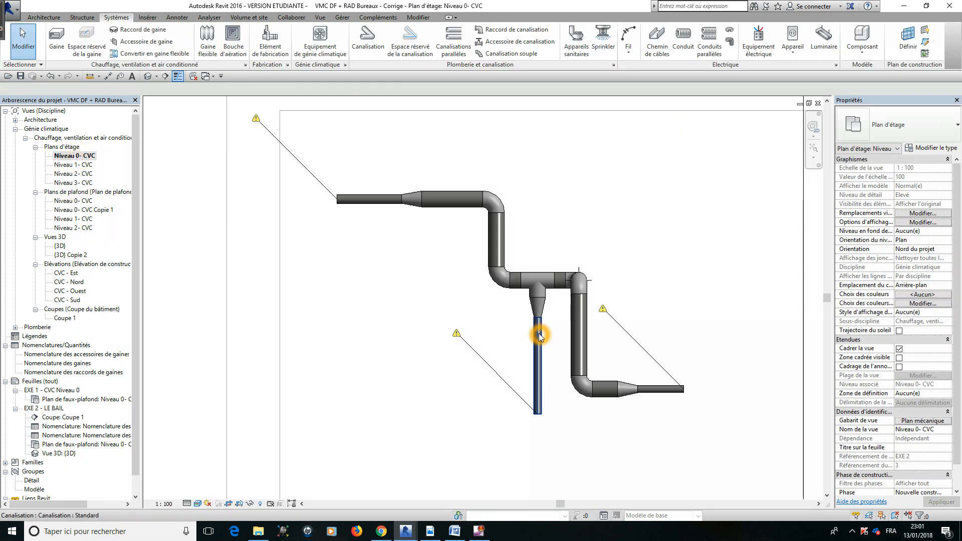
{"action": "middle_click_drag", "start_coordinate": [479, 398], "coordinate": [427, 325]}
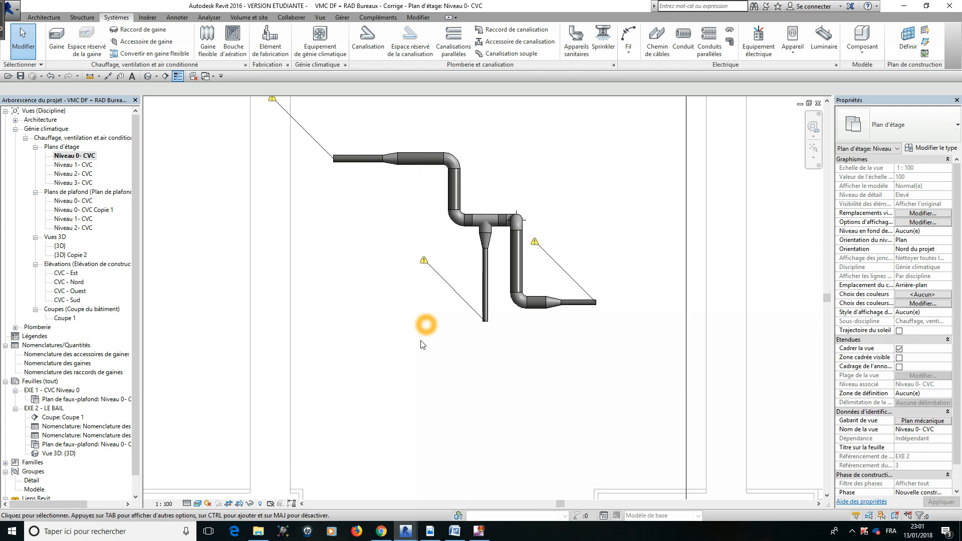
{"action": "left_click", "coordinate": [456, 362]}
{"action": "left_click", "coordinate": [586, 137]}
Step: Start a new pipe and duplicate the Standard pipe type under the name cuivre
{"action": "left_click", "coordinate": [371, 34]}
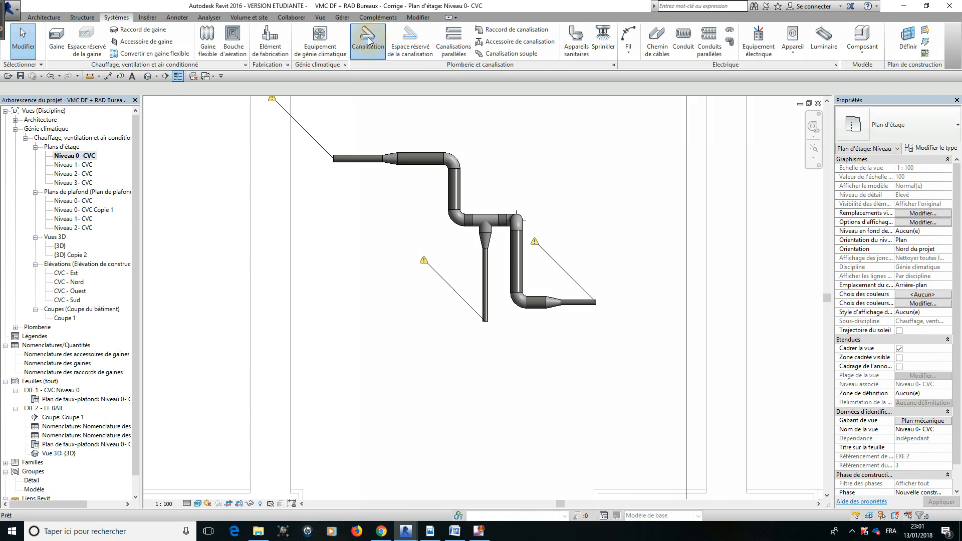
{"action": "left_click", "coordinate": [935, 149]}
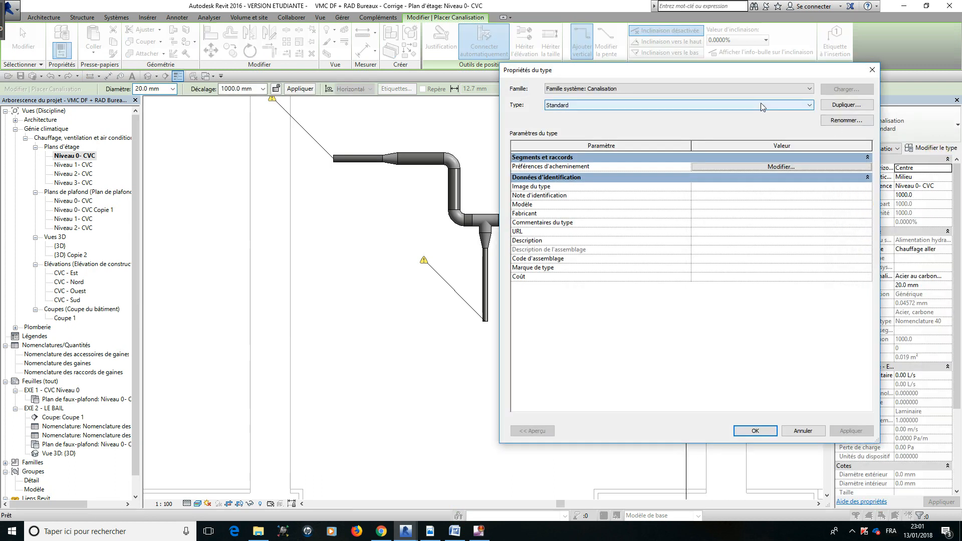
{"action": "left_click", "coordinate": [576, 107]}
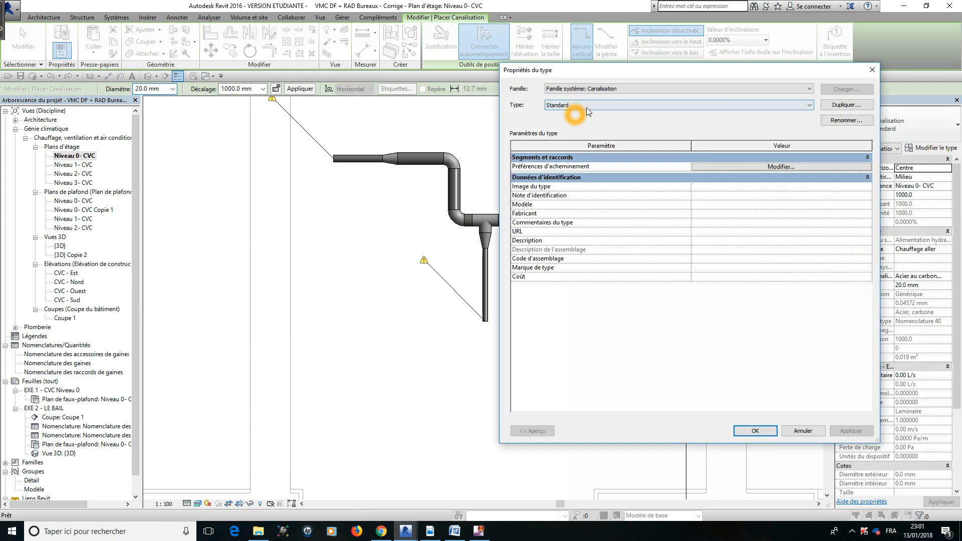
{"action": "left_click", "coordinate": [847, 106]}
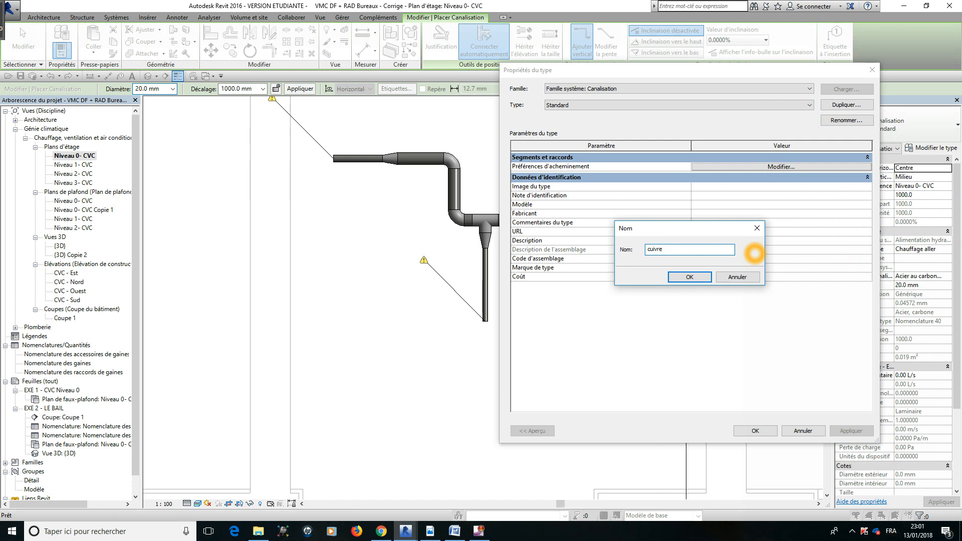
{"action": "left_click", "coordinate": [697, 278]}
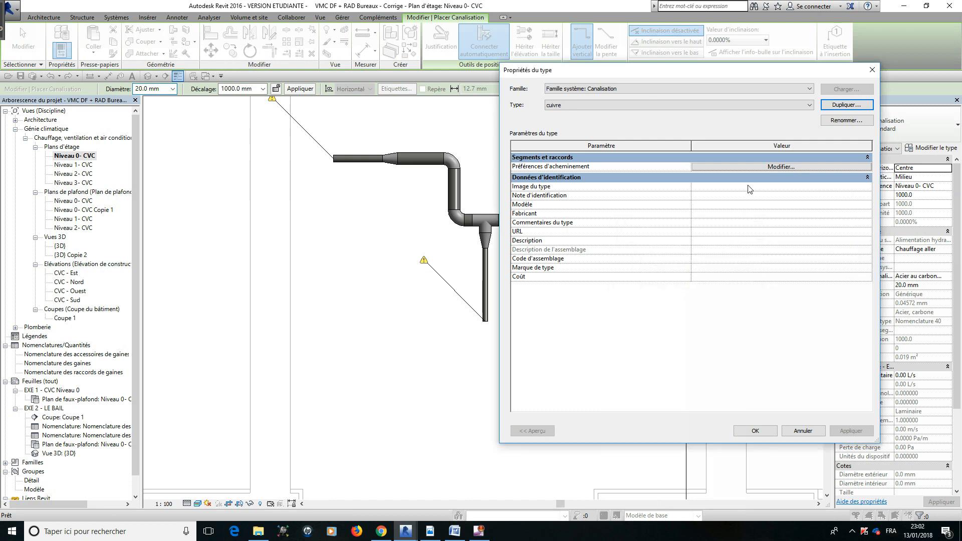
Step: Set the pipe segment in the cuivre type's routing preferences to Cuivre - EN 1057 - R290 and accept the type properties
{"action": "left_click", "coordinate": [768, 167]}
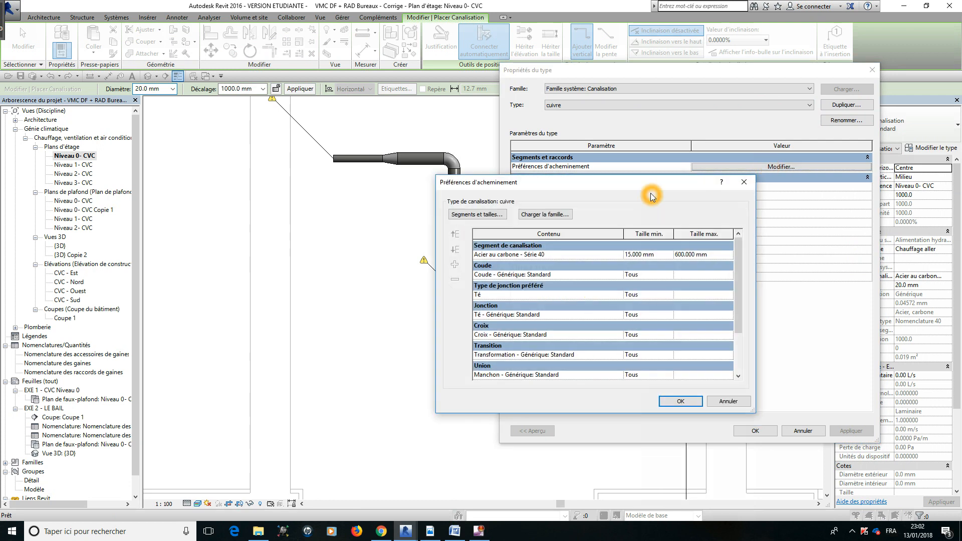
{"action": "left_click_drag", "start_coordinate": [645, 180], "coordinate": [667, 124]}
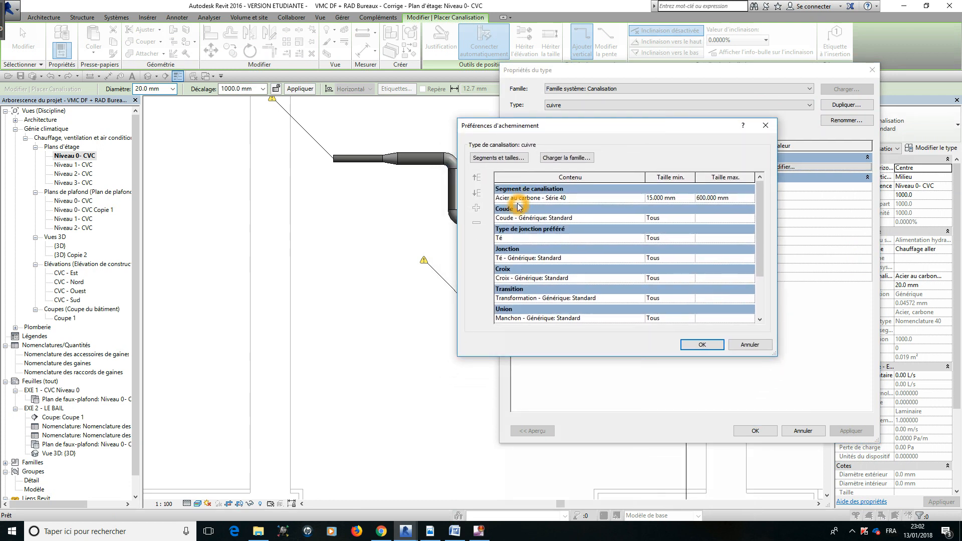
{"action": "left_click", "coordinate": [617, 200]}
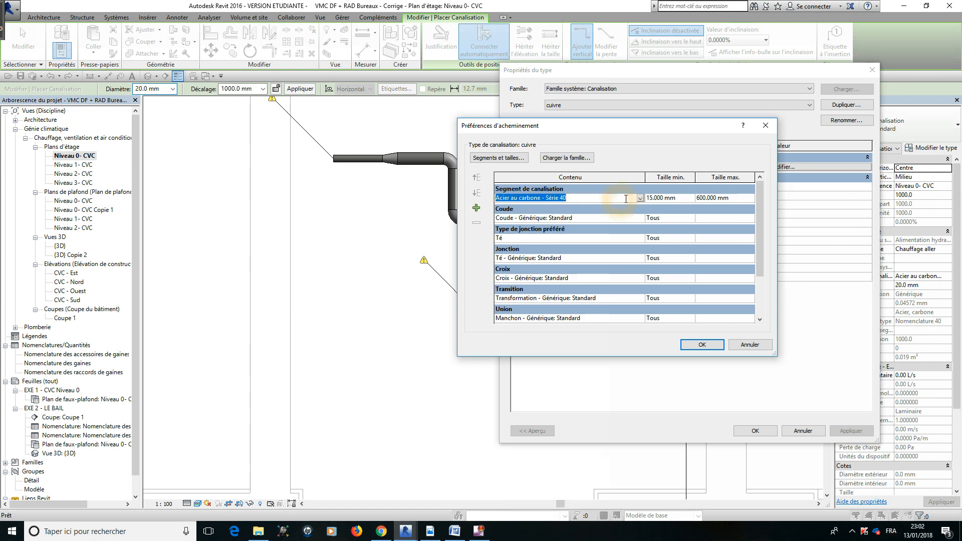
{"action": "left_click", "coordinate": [640, 199]}
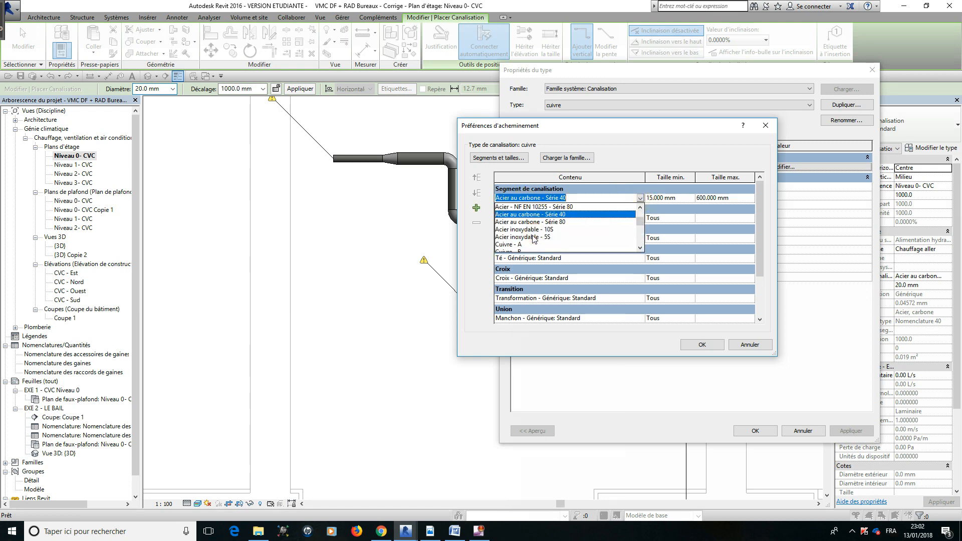
{"action": "scroll", "coordinate": [534, 239], "scroll_direction": "down", "scroll_amount": 2}
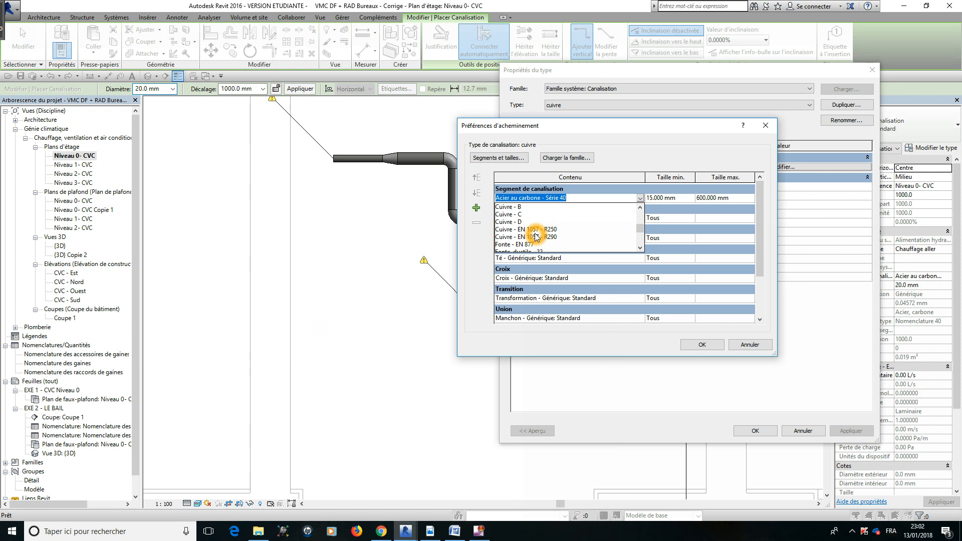
{"action": "left_click", "coordinate": [548, 238]}
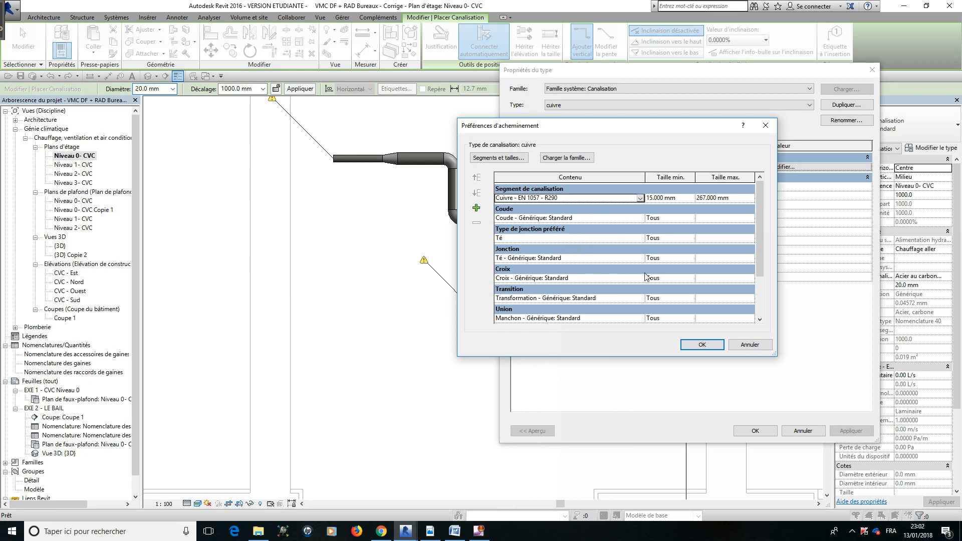
{"action": "left_click", "coordinate": [702, 345]}
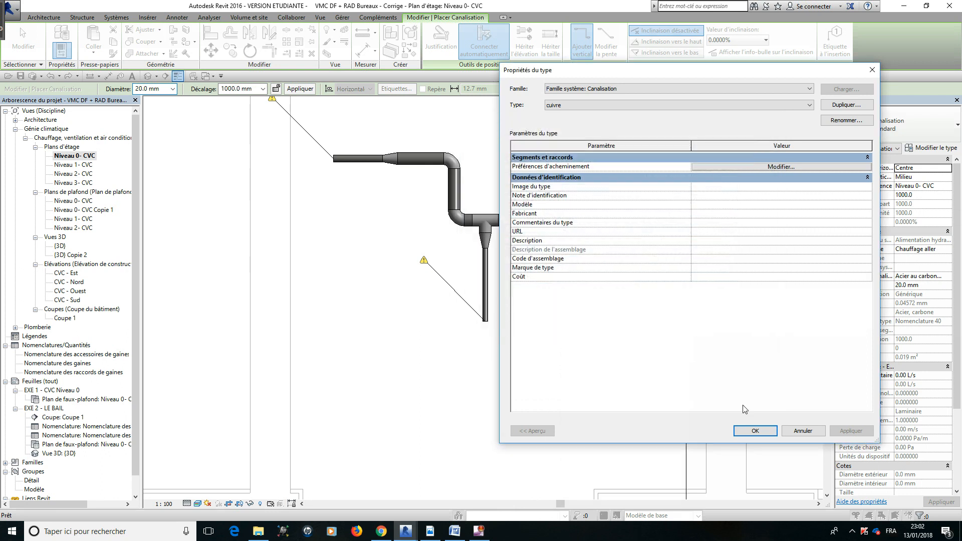
{"action": "left_click", "coordinate": [762, 432]}
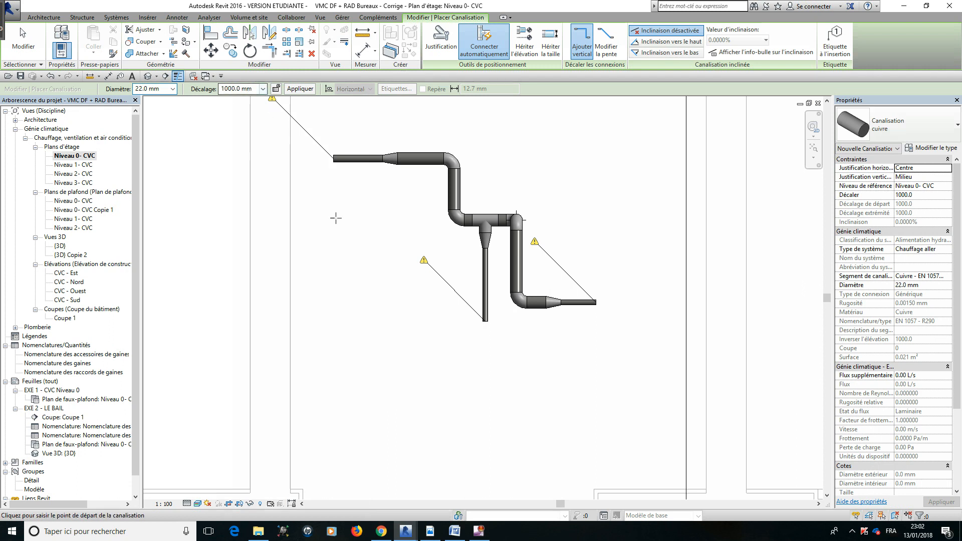
Step: Draw a 22 mm copper pipe at 1000 mm offset below the steel run: about 487 mm down the plan, and a short horizontal leg right
{"action": "left_click", "coordinate": [173, 89]}
{"action": "left_click", "coordinate": [174, 89]}
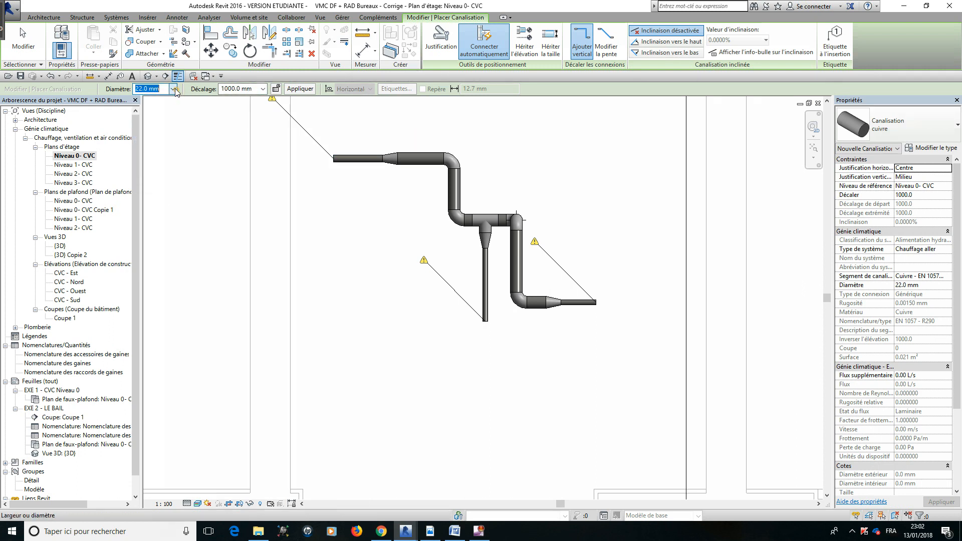
{"action": "left_click", "coordinate": [346, 281]}
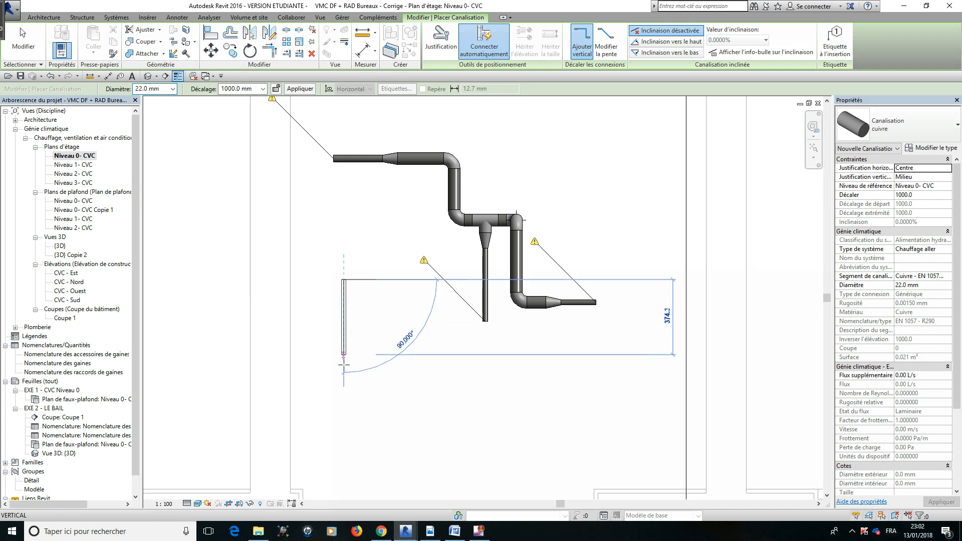
{"action": "left_click", "coordinate": [347, 378]}
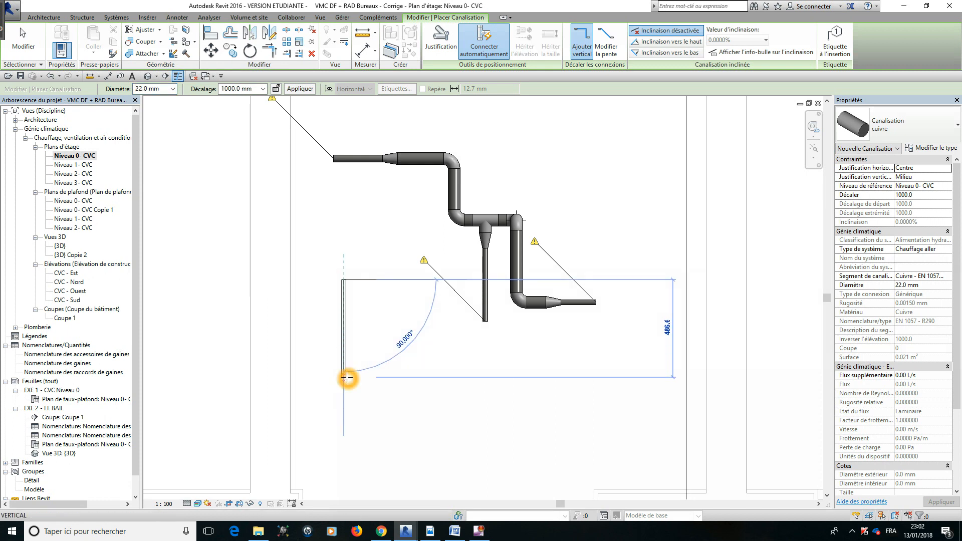
{"action": "left_click", "coordinate": [393, 379]}
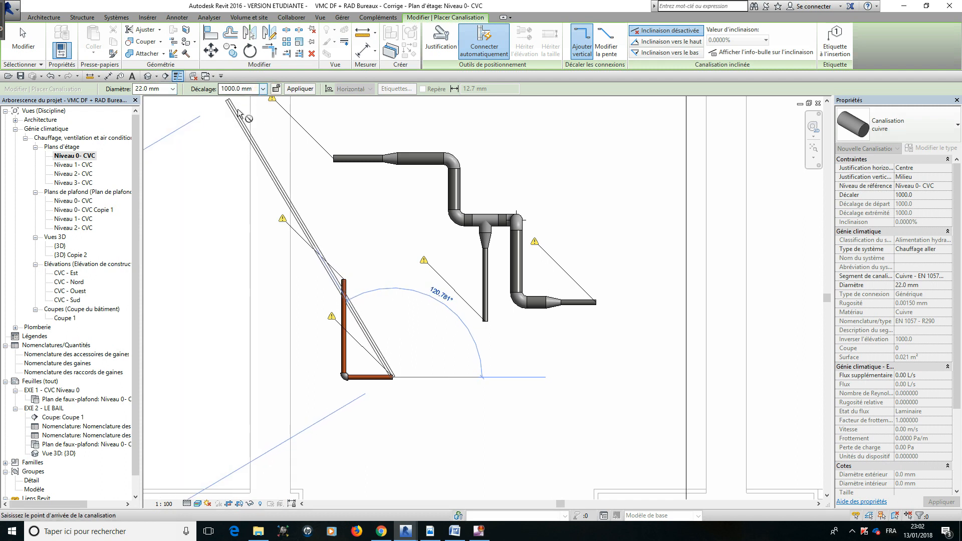
Step: Continue the 22 mm copper run at 2743.2 mm offset, about 232 mm down the plan and a short horizontal leg right
{"action": "left_click", "coordinate": [263, 89]}
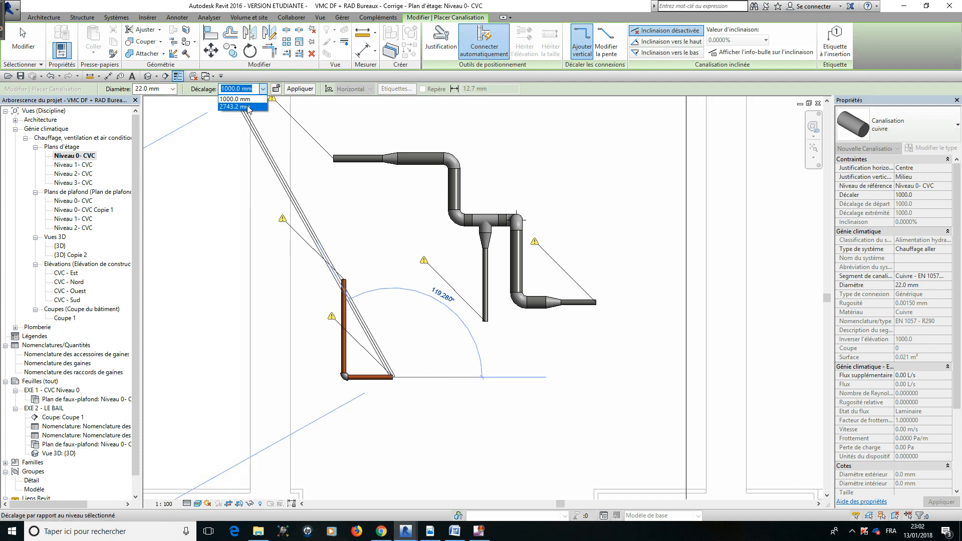
{"action": "left_click", "coordinate": [249, 108]}
{"action": "left_click", "coordinate": [393, 424]}
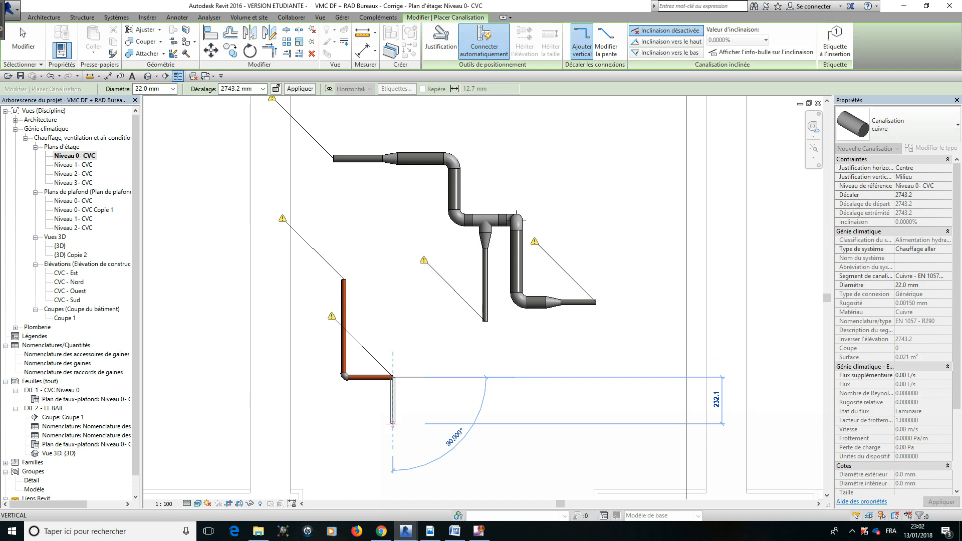
{"action": "left_click", "coordinate": [443, 424]}
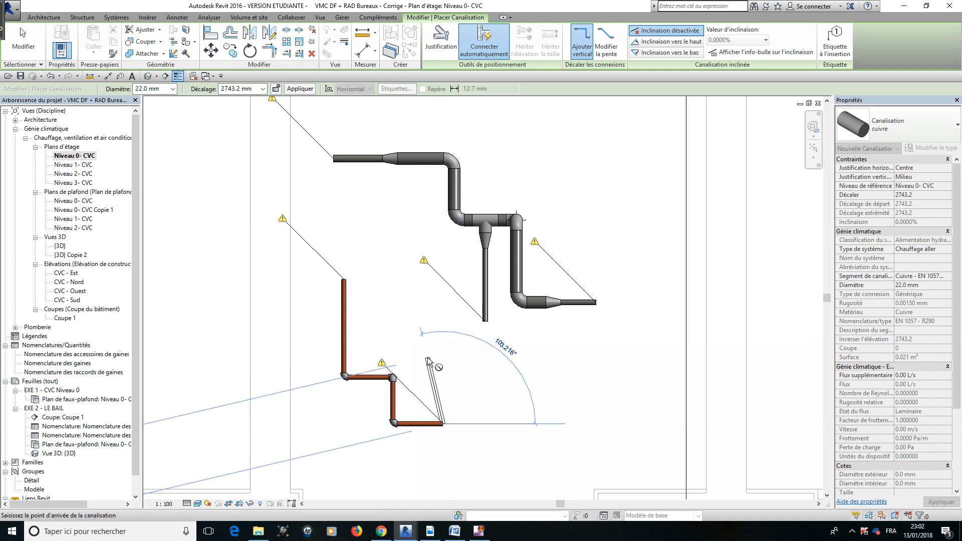
Step: Extend the copper run horizontally to the right with a 54 mm diameter segment and end the run
{"action": "left_click", "coordinate": [172, 89]}
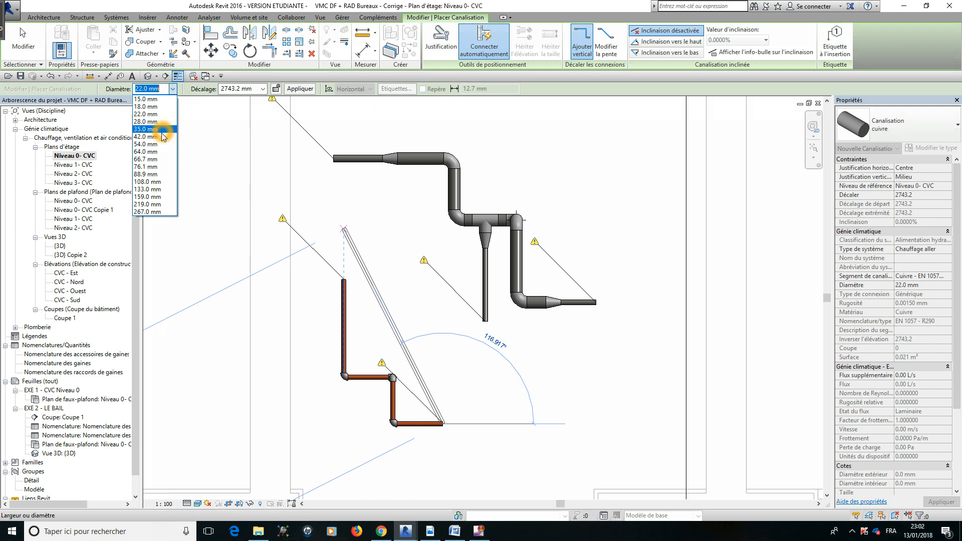
{"action": "left_click", "coordinate": [150, 144]}
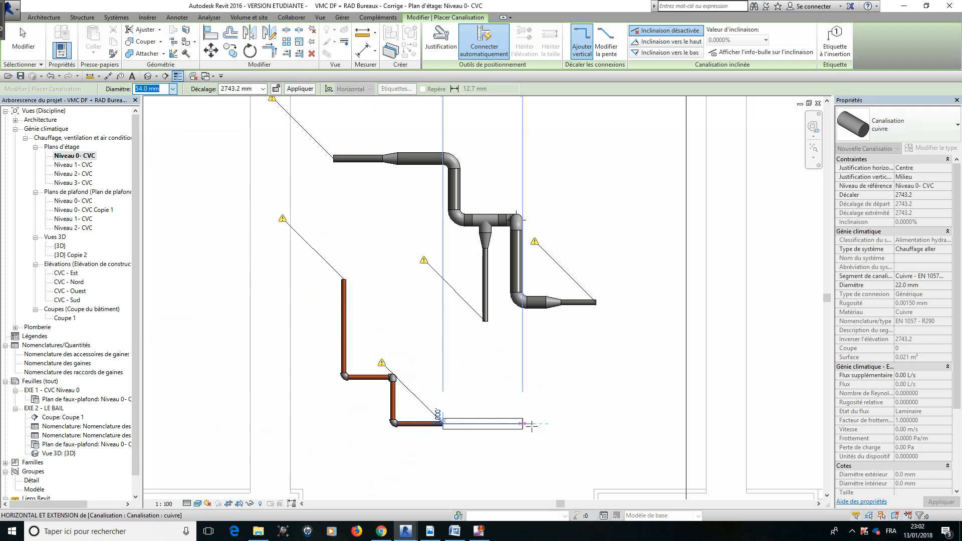
{"action": "left_click", "coordinate": [529, 424]}
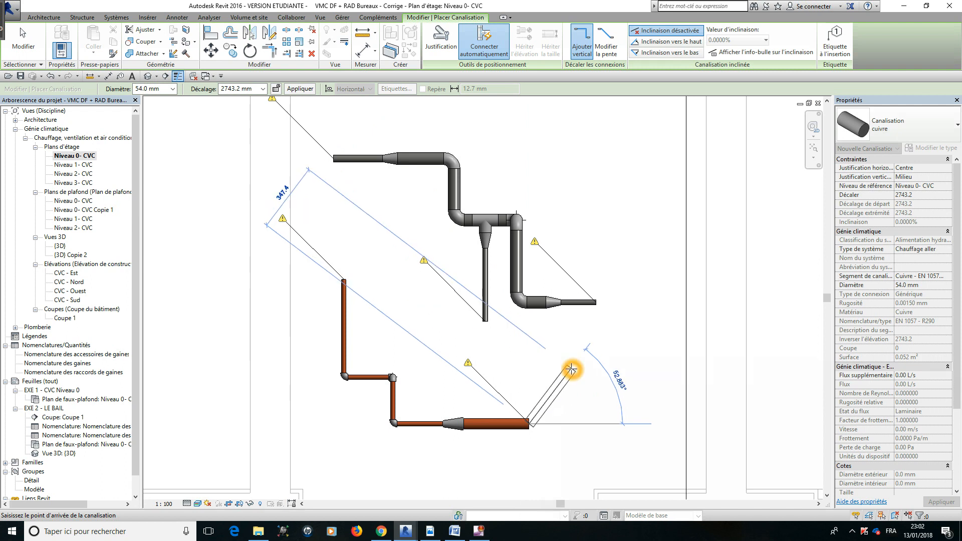
{"action": "key", "text": "Escape"}
{"action": "key", "text": "Escape"}
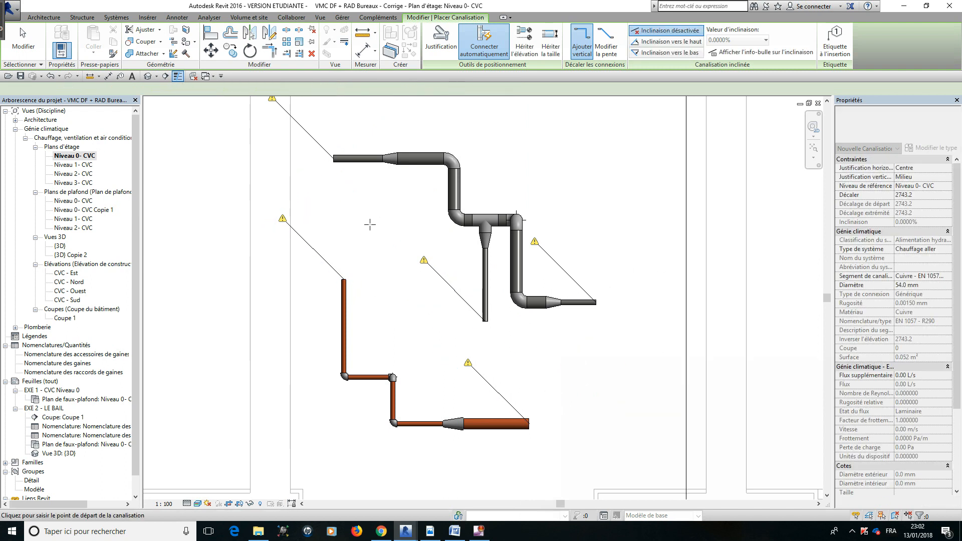
Step: Draw a 54 mm horizontal branch at 2743.2 mm offset from the middle of the first vertical copper pipe
{"action": "left_click", "coordinate": [349, 326]}
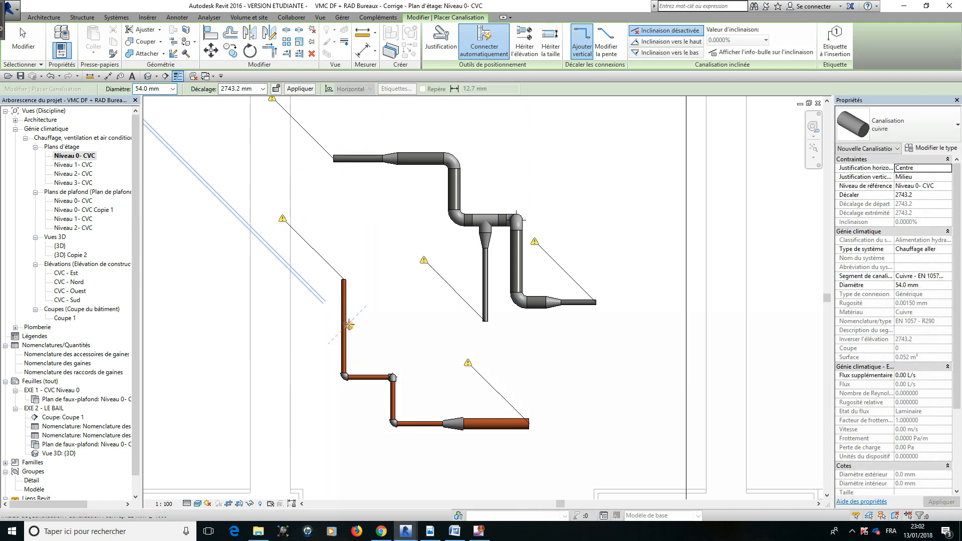
{"action": "left_click", "coordinate": [405, 326]}
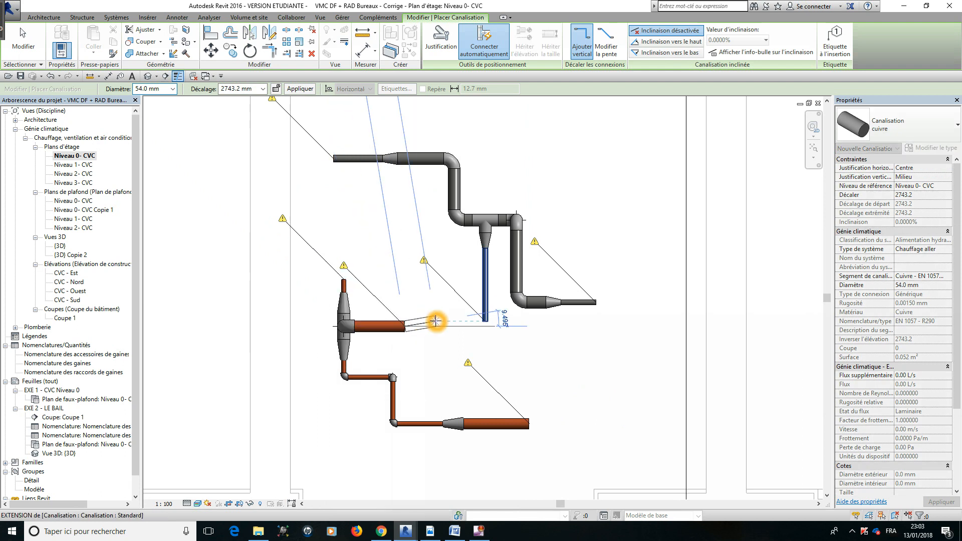
{"action": "key", "text": "Escape"}
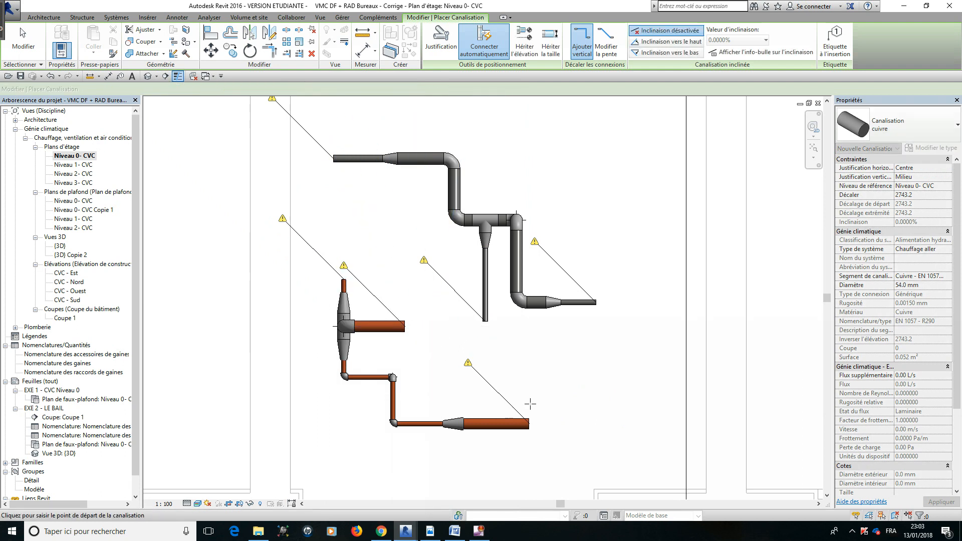
Step: Draw a 54 mm branch down the plan from the middle of the 54 mm end segment and finish pipe placement
{"action": "middle_click_drag", "start_coordinate": [554, 393], "coordinate": [605, 243]}
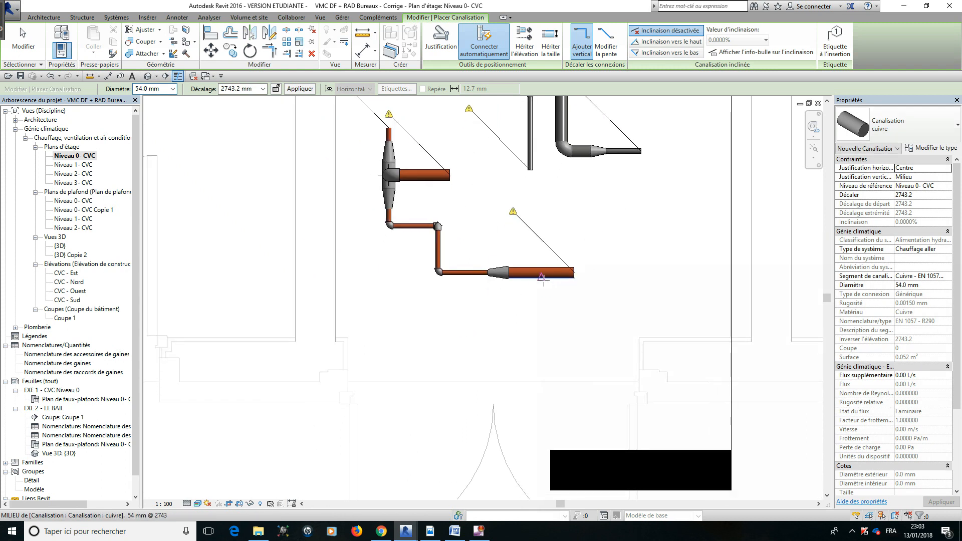
{"action": "left_click", "coordinate": [544, 281]}
{"action": "left_click", "coordinate": [542, 342]}
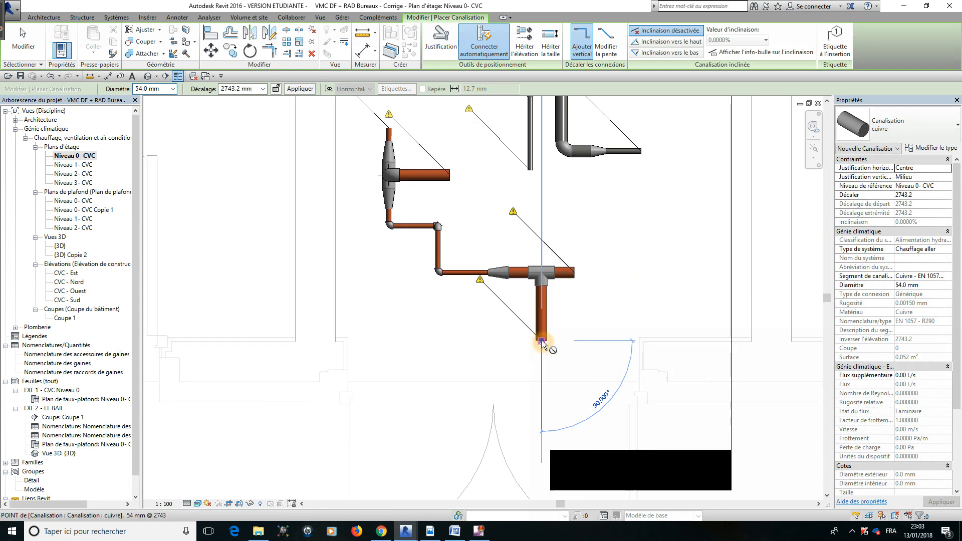
{"action": "key", "text": "Escape"}
{"action": "scroll", "coordinate": [583, 304], "scroll_direction": "down", "scroll_amount": 2}
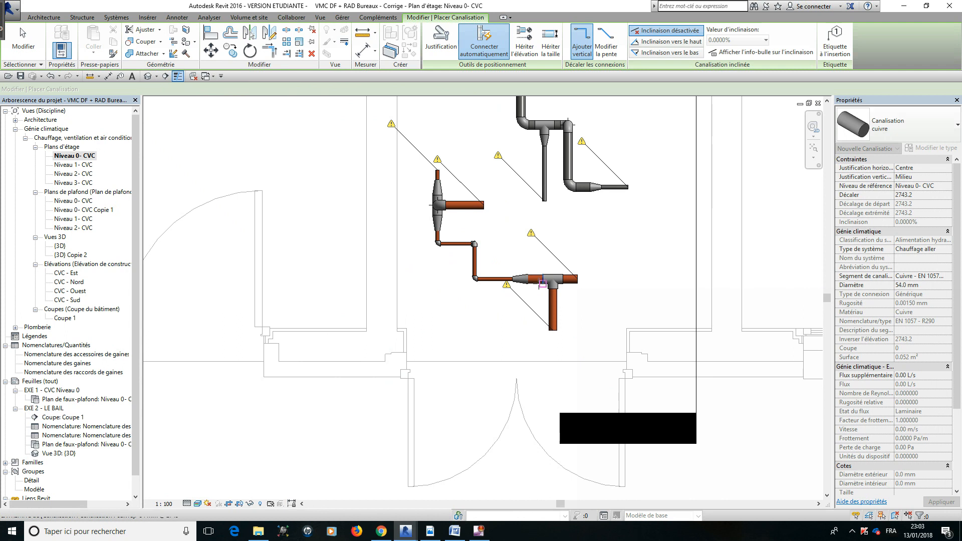
{"action": "scroll", "coordinate": [457, 263], "scroll_direction": "up", "scroll_amount": 2}
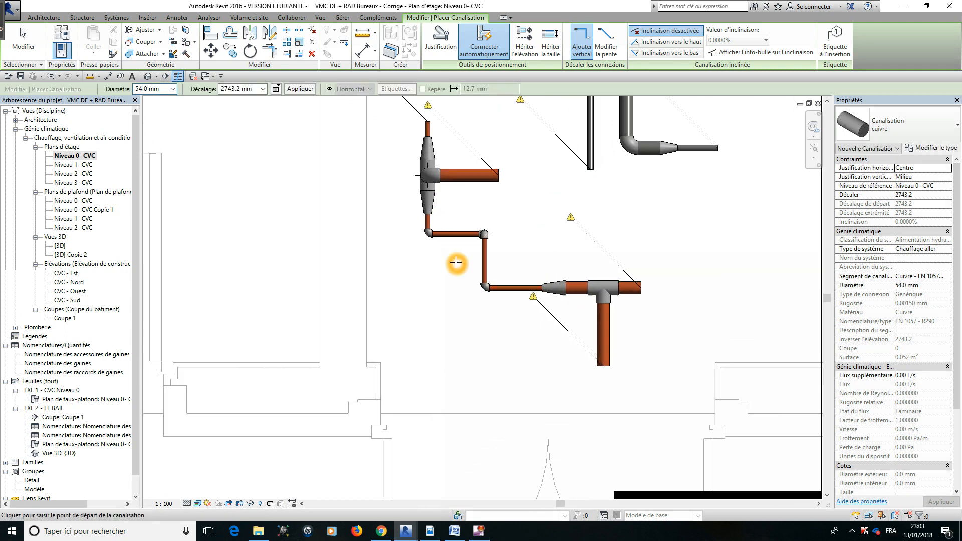
{"action": "scroll", "coordinate": [456, 264], "scroll_direction": "down", "scroll_amount": 1}
{"action": "key", "text": "Escape"}
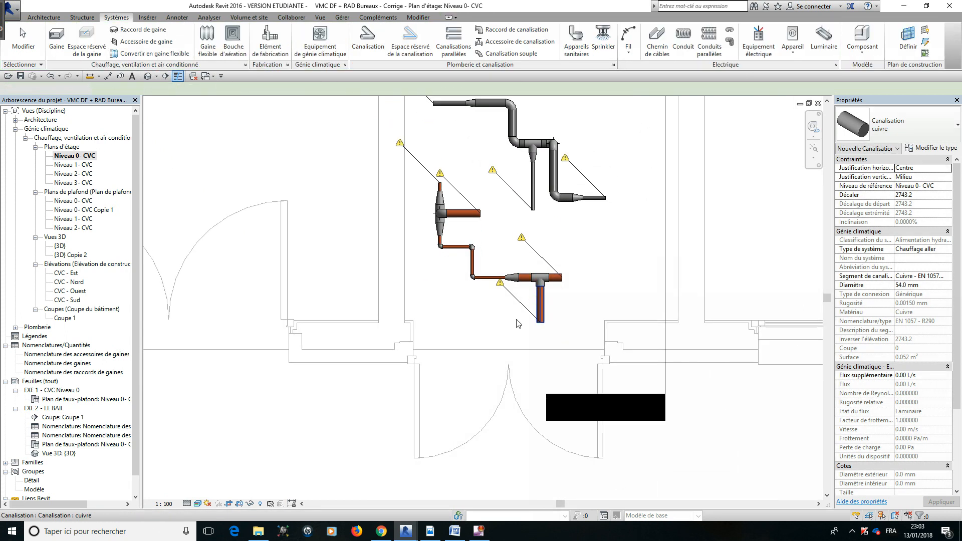
{"action": "left_click", "coordinate": [308, 101]}
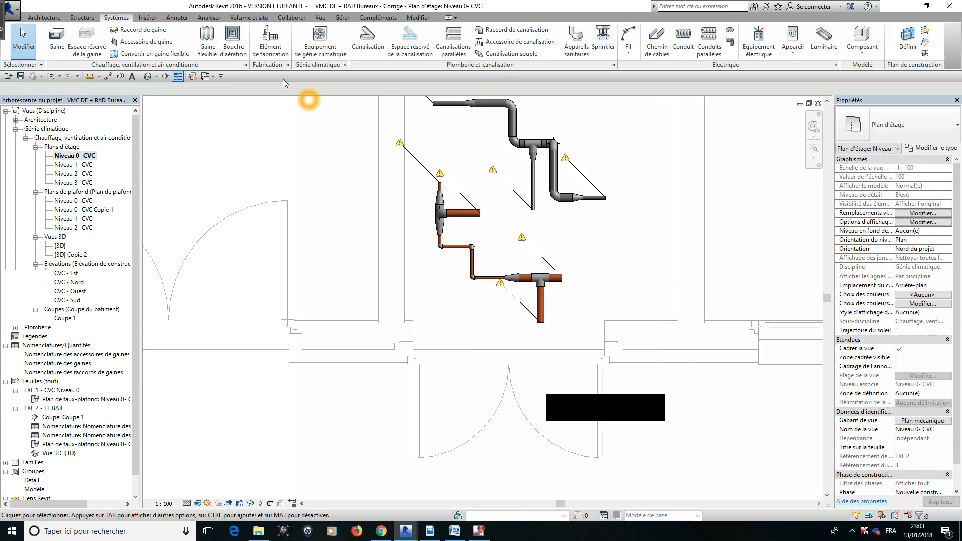
Step: Check the diameters available for the upper horizontal 22 mm copper segment and deselect it
{"action": "left_click", "coordinate": [456, 247]}
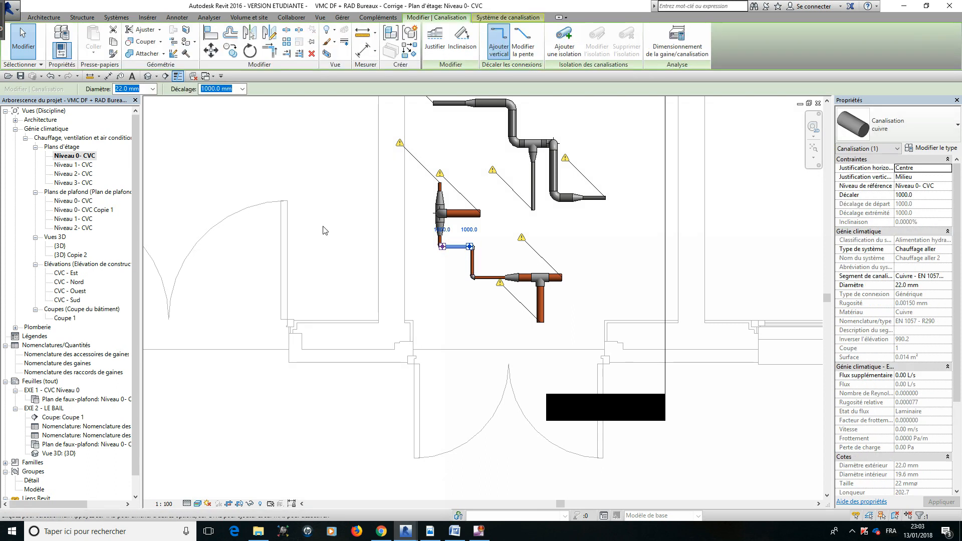
{"action": "left_click", "coordinate": [153, 89]}
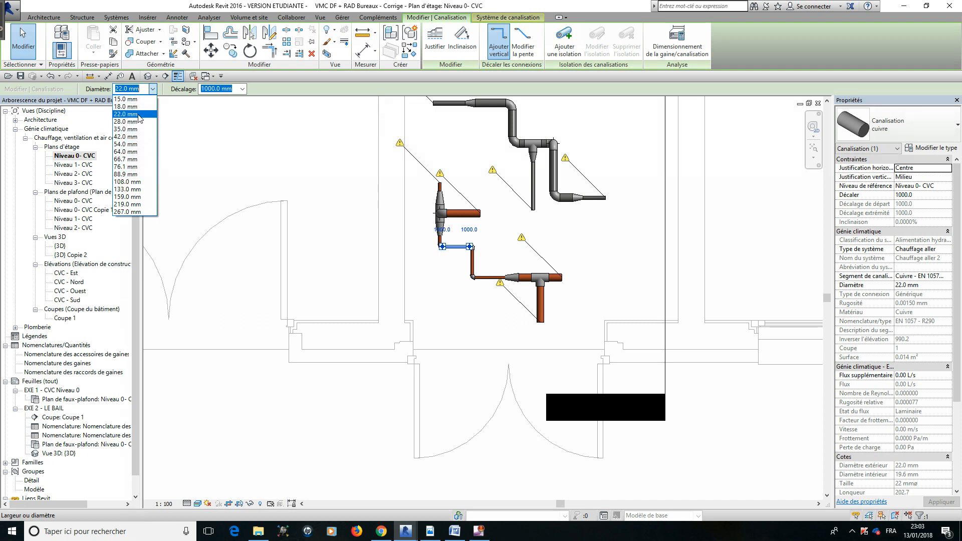
{"action": "left_click", "coordinate": [267, 183]}
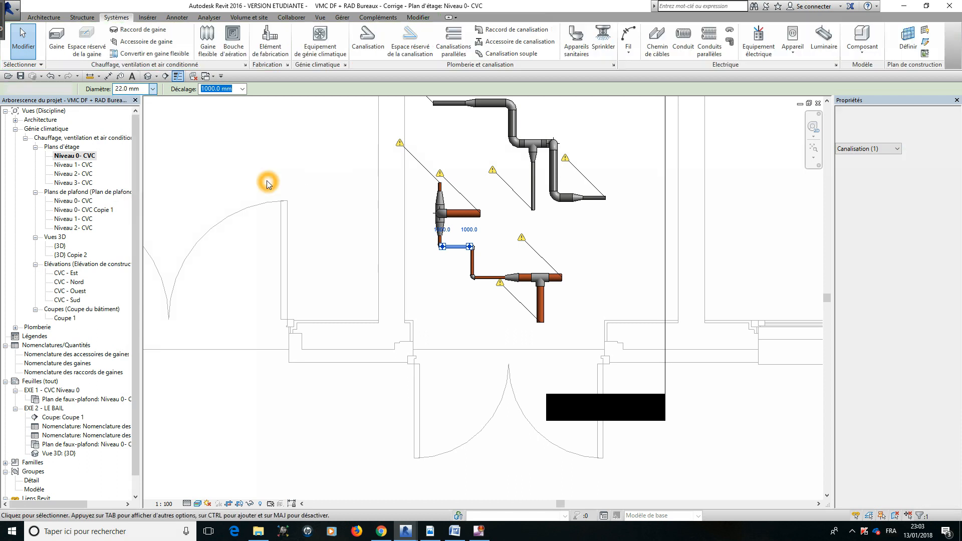
{"action": "left_click", "coordinate": [351, 156]}
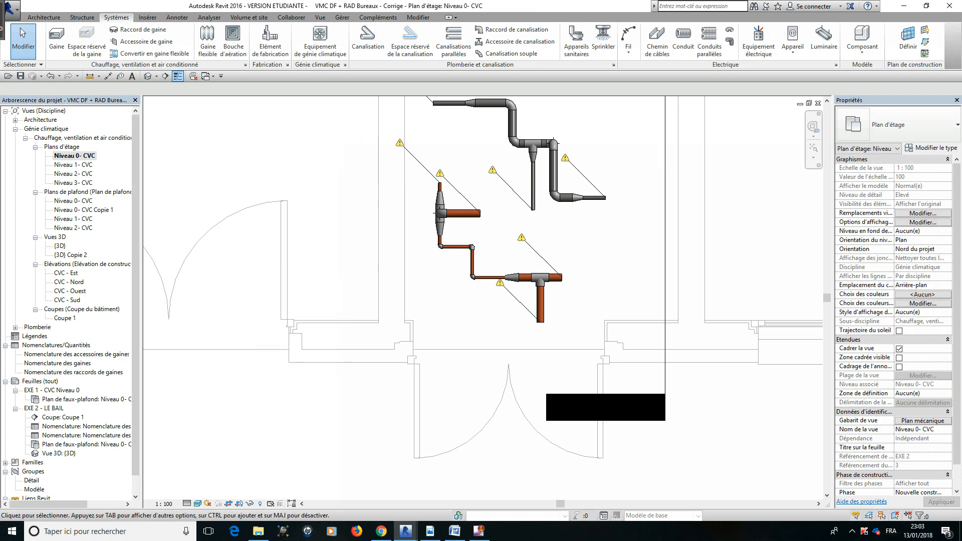